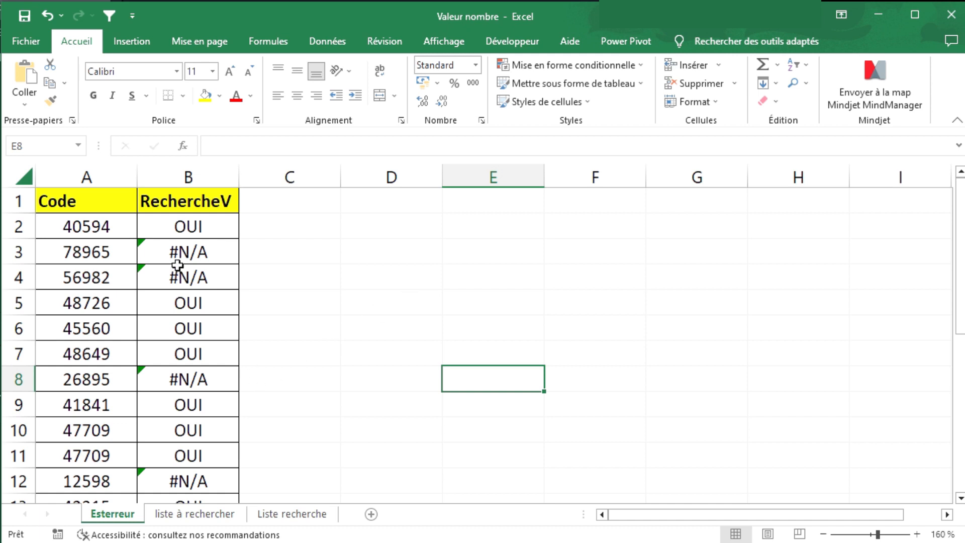
Step: Examine the codes in column A and their RECHERCHEV formulas in column B, with a glance at the liste à rechercher sheet
left_click(197, 257)
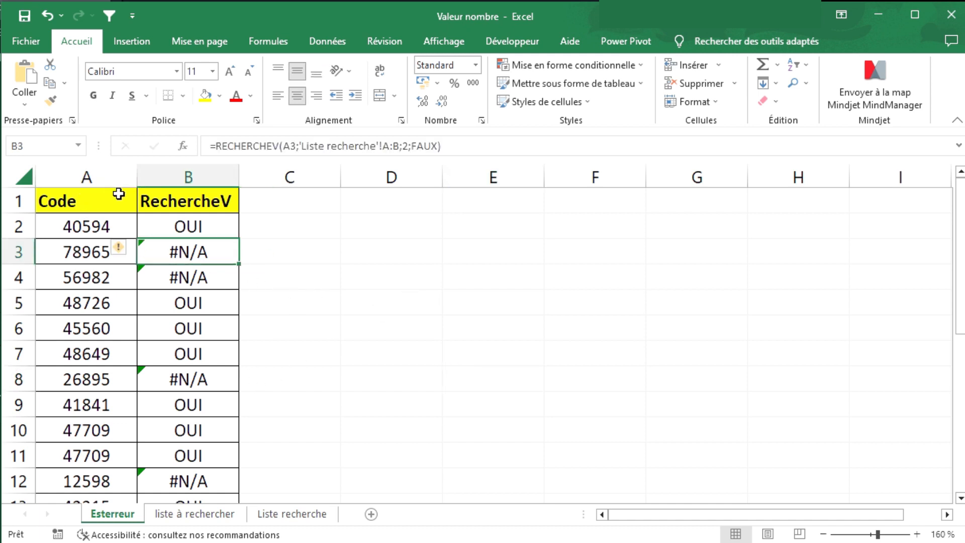
left_click(196, 227)
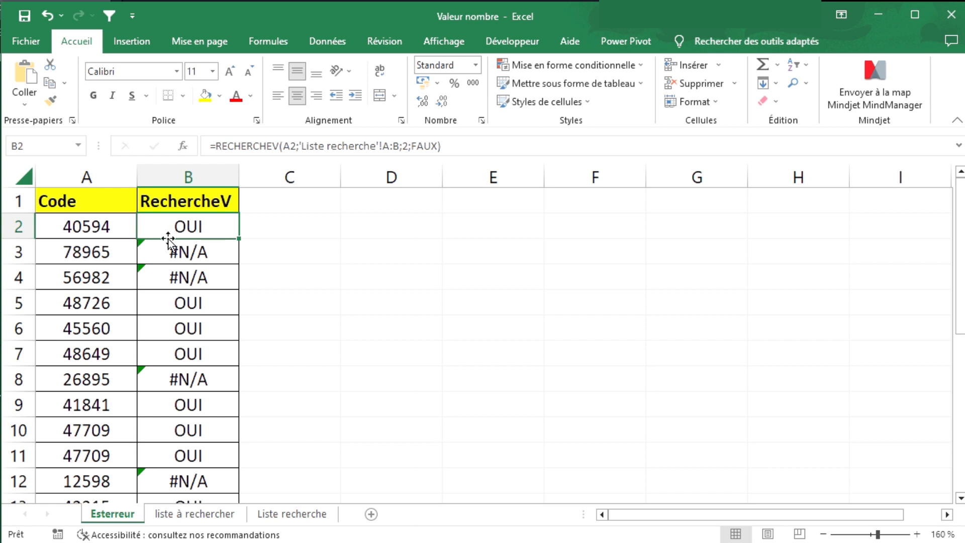
left_click(182, 515)
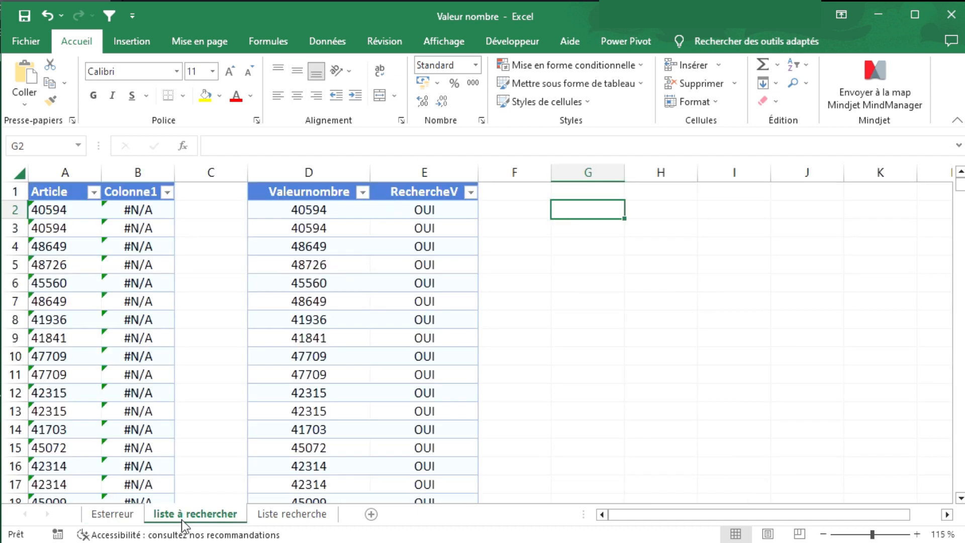
left_click(132, 512)
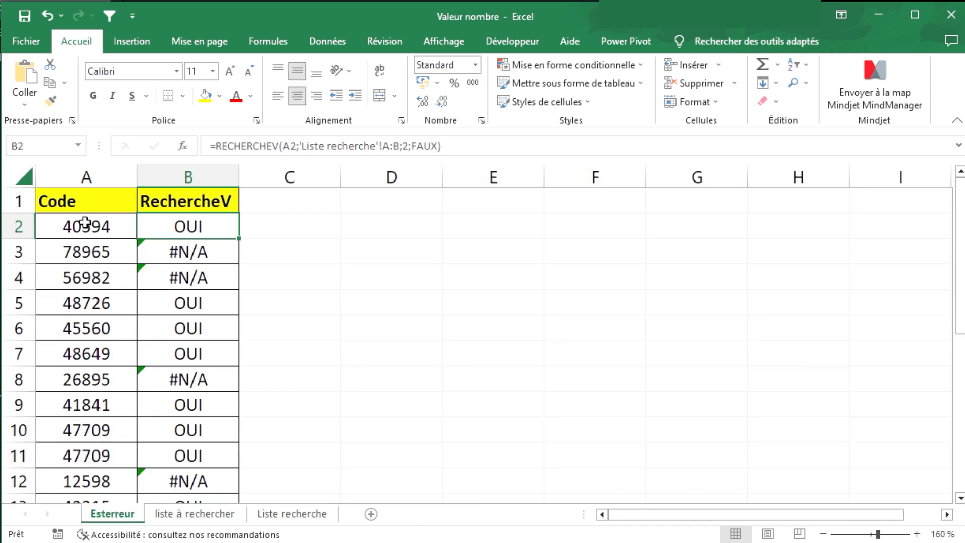
left_click(82, 223)
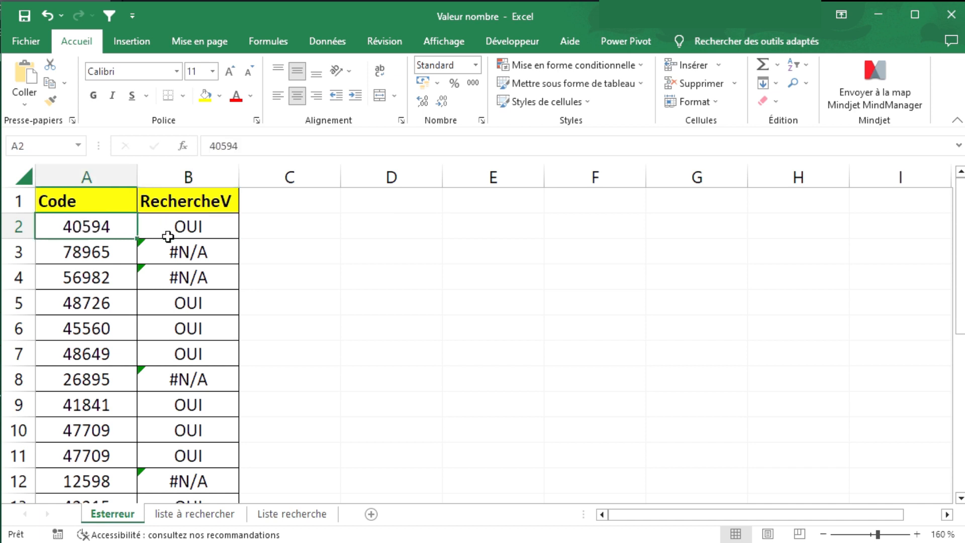
left_click(204, 228)
left_click(104, 229)
left_click(211, 227)
left_click(96, 248)
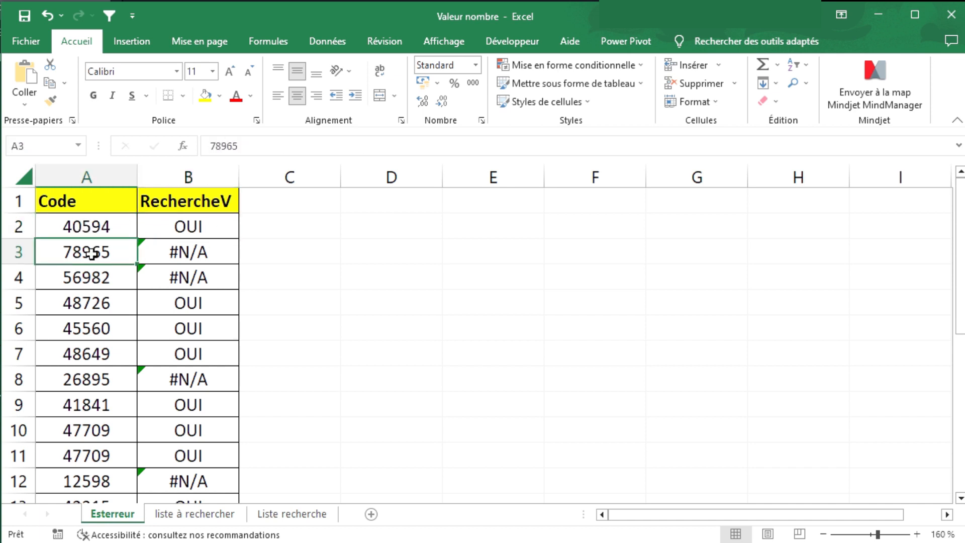
left_click(210, 254)
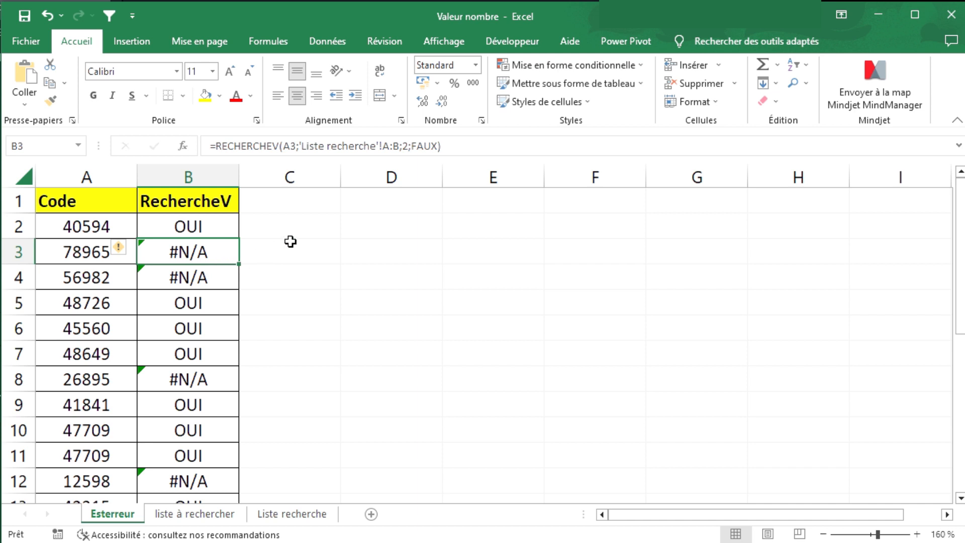
left_click(195, 228)
left_click(200, 256)
left_click(196, 277)
left_click(204, 255)
Step: Enter the formula =ESTERREUR(B2) in cell C2 to test the first lookup result for an error
left_click(297, 224)
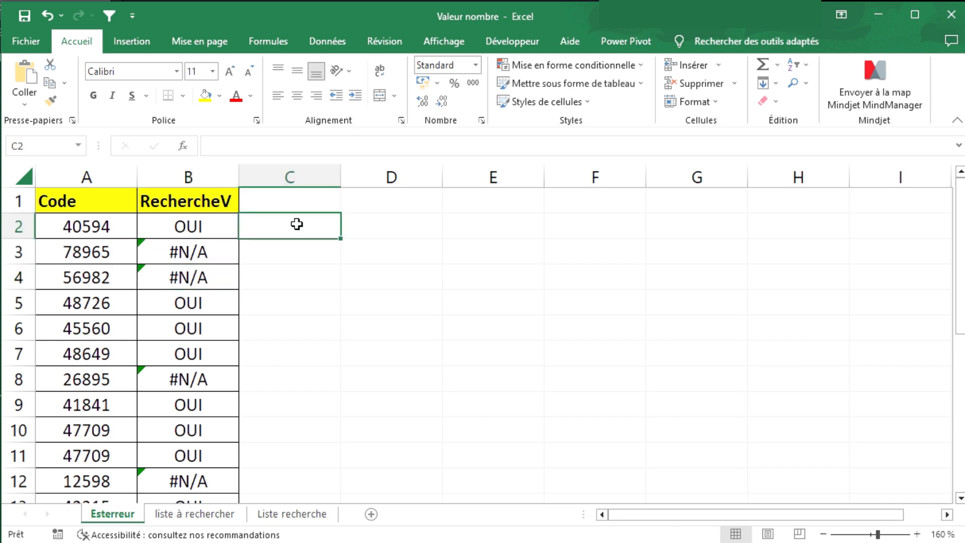
type("=este")
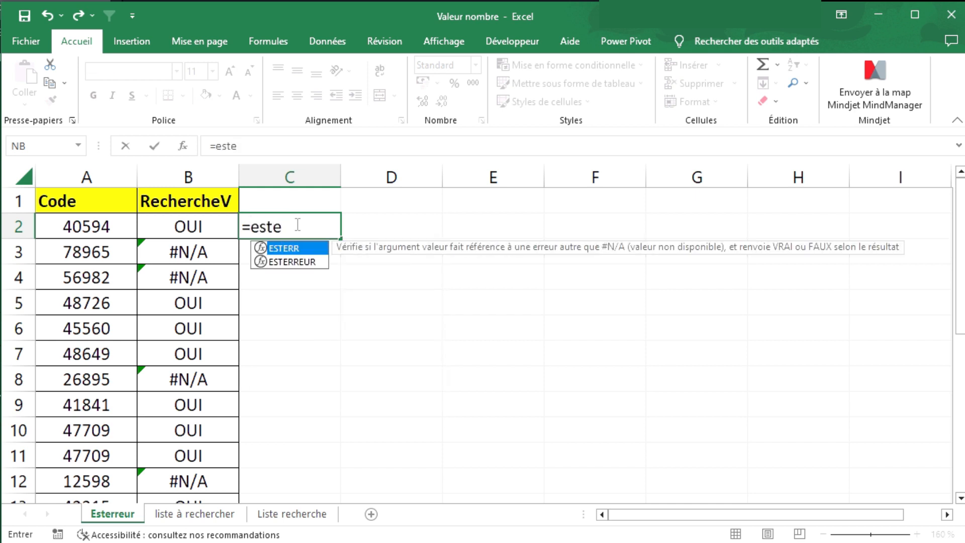
key("Down")
key("Tab")
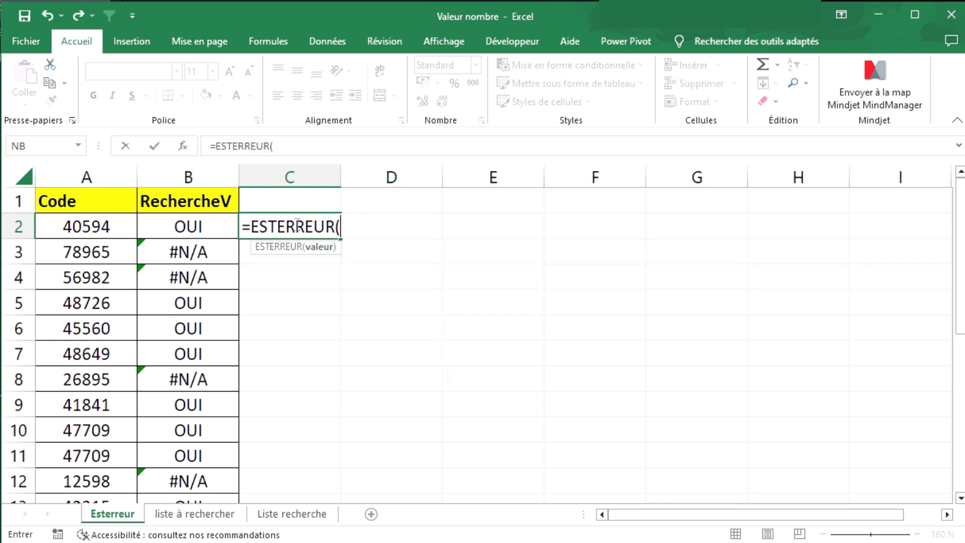
left_click(218, 231)
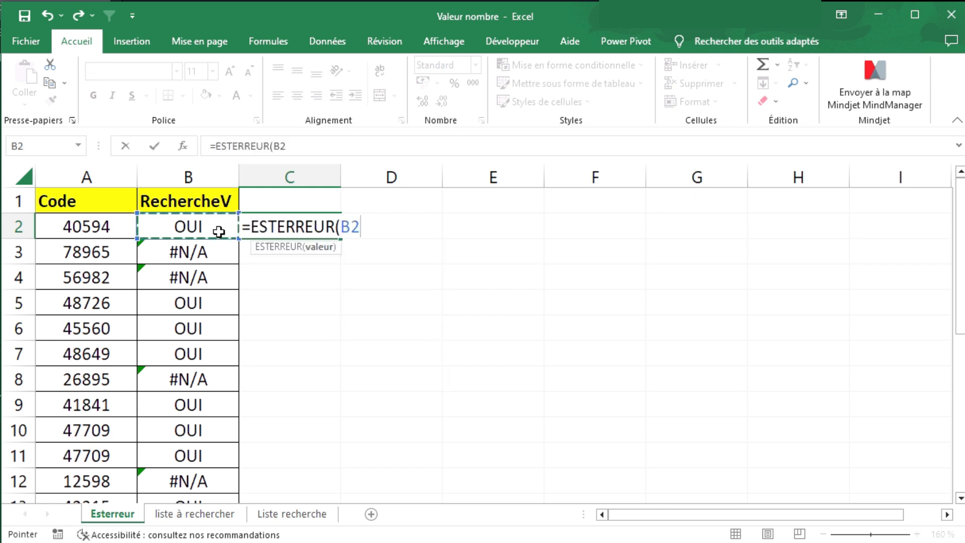
type(")")
key("Return")
Step: Fill the ESTERREUR formula from C2 down column C alongside the listed codes
left_click(278, 227)
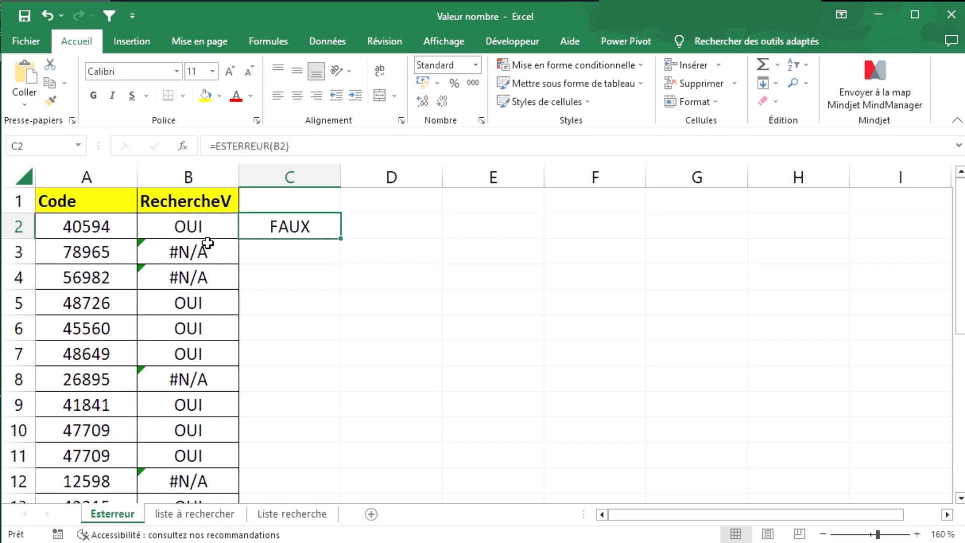
left_click_drag(340, 238, 308, 465)
scroll(282, 346, "up", 2)
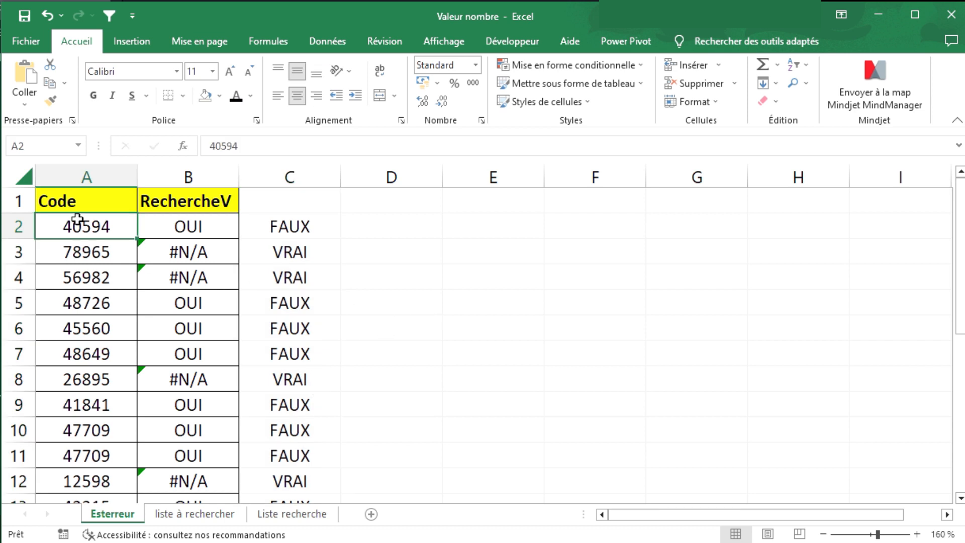
Step: Search for the code 40594 from cell A2 in the Valeurnombre column of the liste à rechercher sheet
left_click_drag(247, 150, 202, 140)
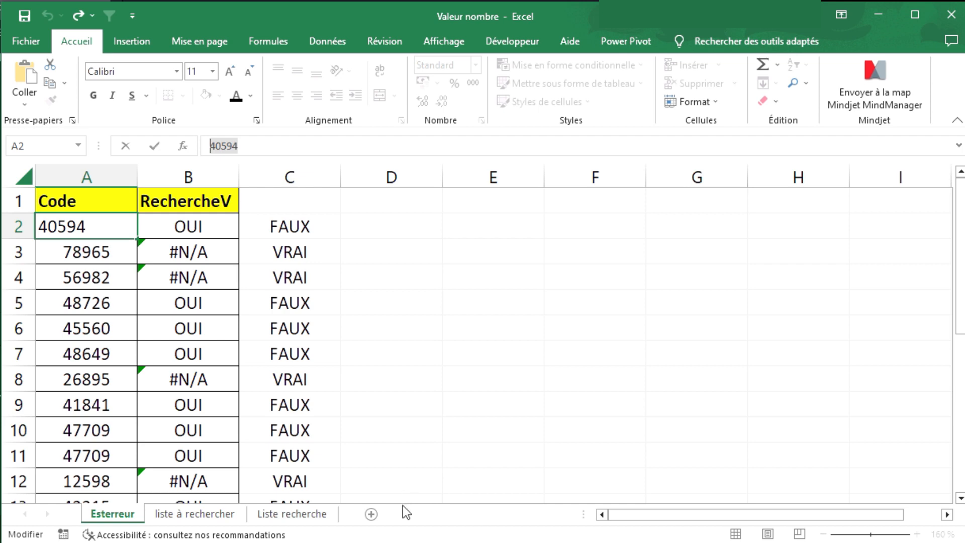
left_click(233, 518)
left_click(105, 173)
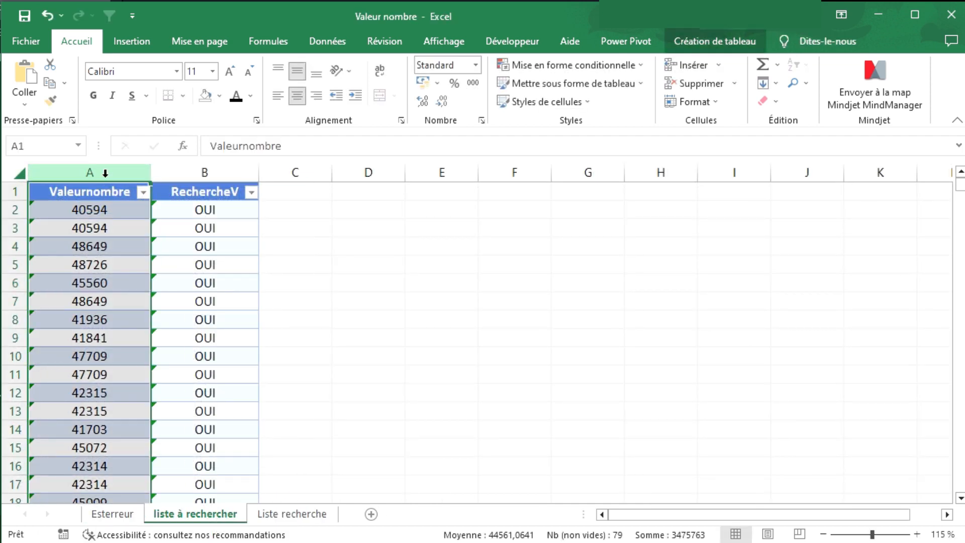
key("ctrl+f")
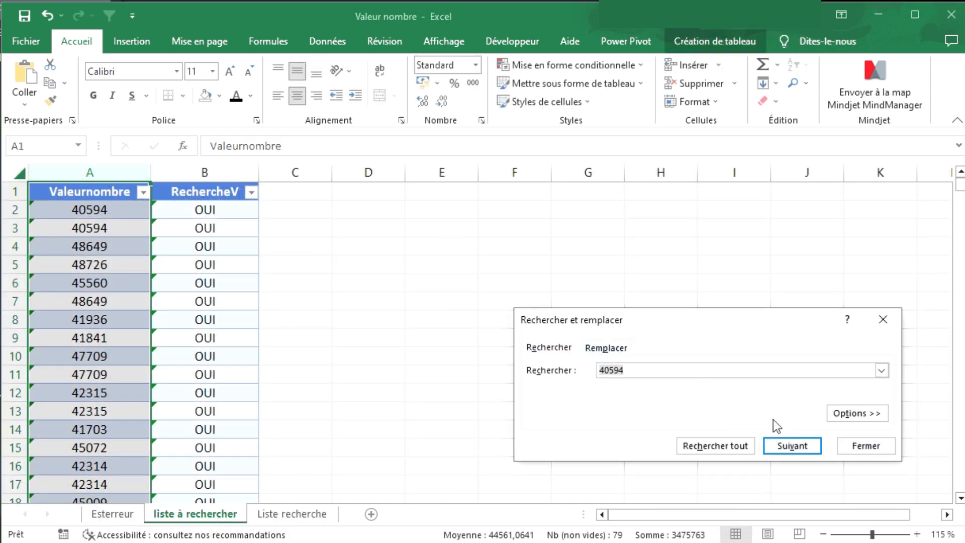
left_click(793, 446)
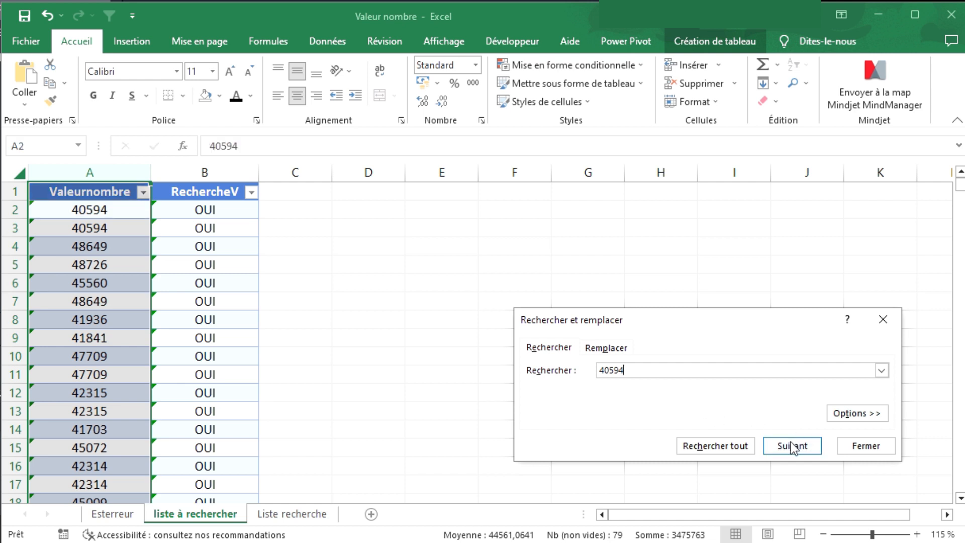
left_click(94, 210)
Step: Search the liste à rechercher sheet for the code 78965 from cell A3 of Esterreur, and close the search dialog
left_click(112, 514)
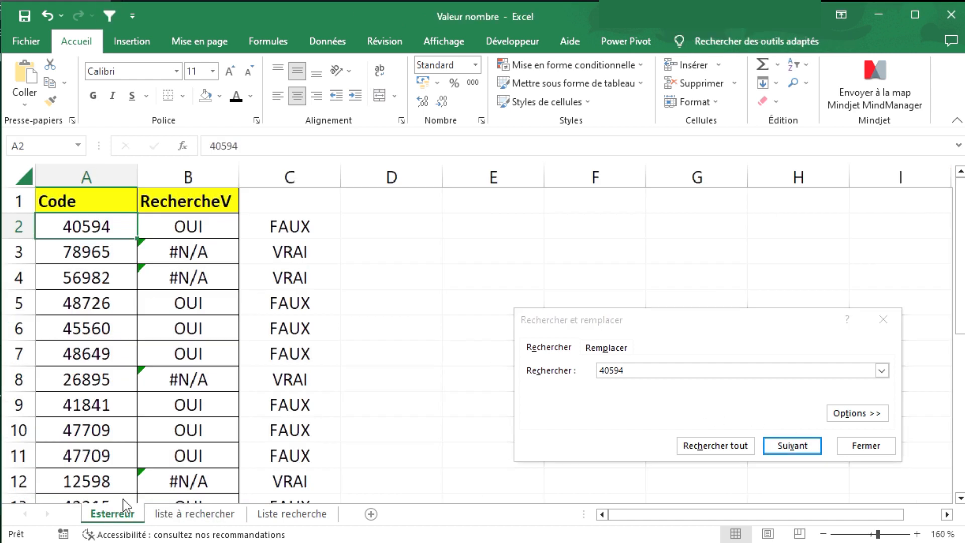
left_click(187, 251)
left_click(63, 253)
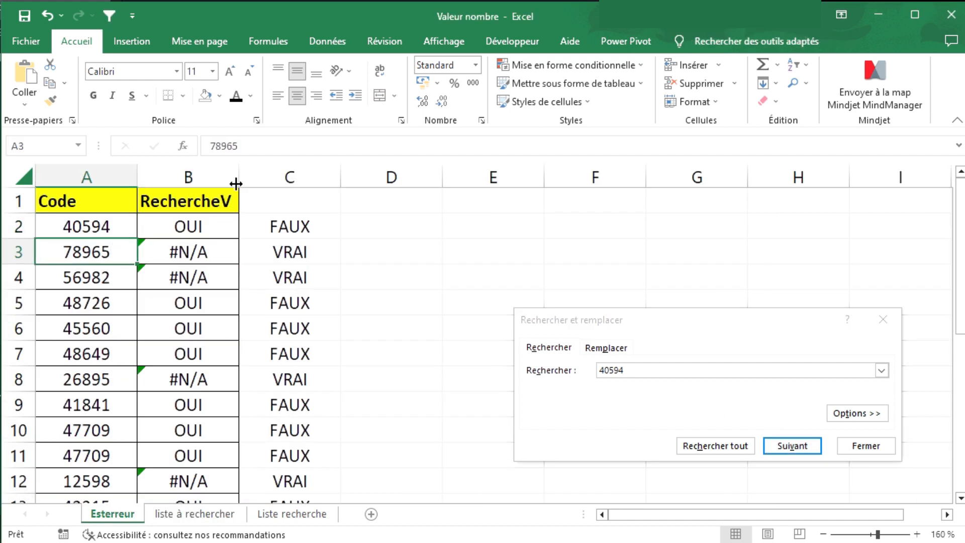
left_click(234, 145)
left_click(194, 513)
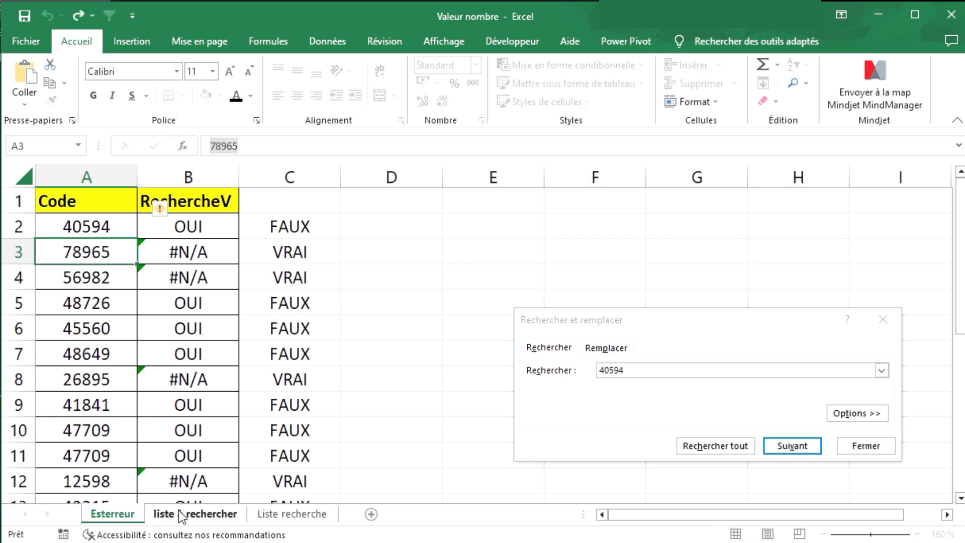
left_click_drag(626, 370, 556, 363)
type("78965")
left_click(772, 447)
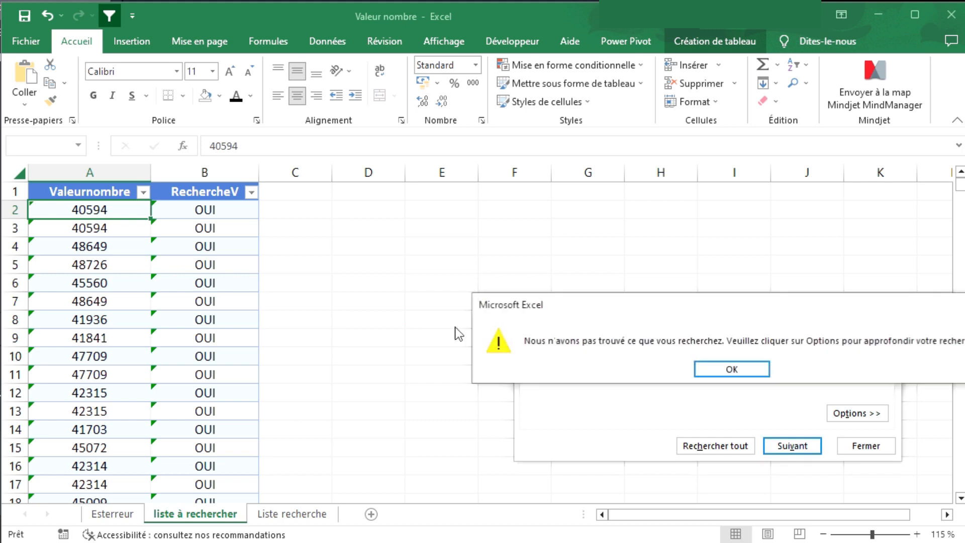
left_click(728, 371)
left_click(885, 319)
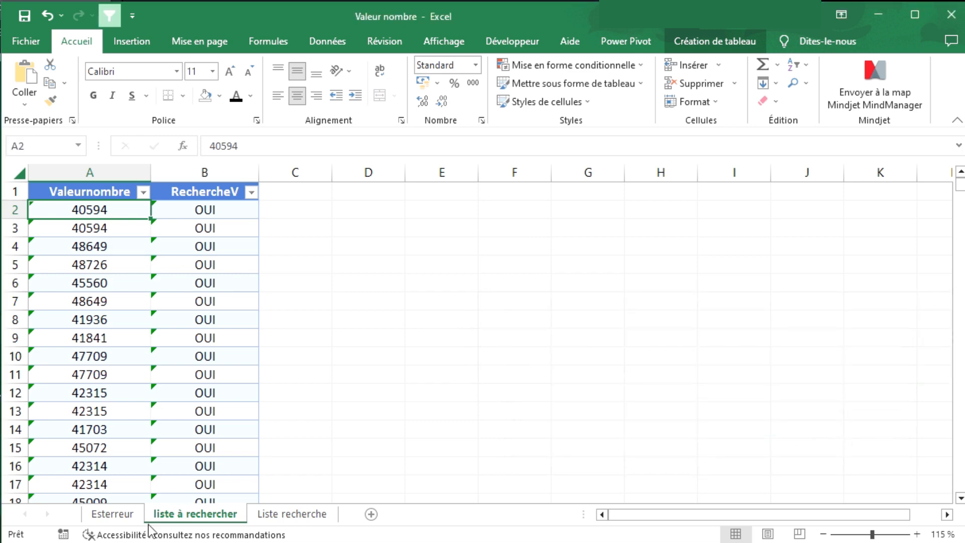
Step: Start an SI formula in cell D2 of the Esterreur sheet with ESTERREUR(B2) as its logical test
left_click(112, 514)
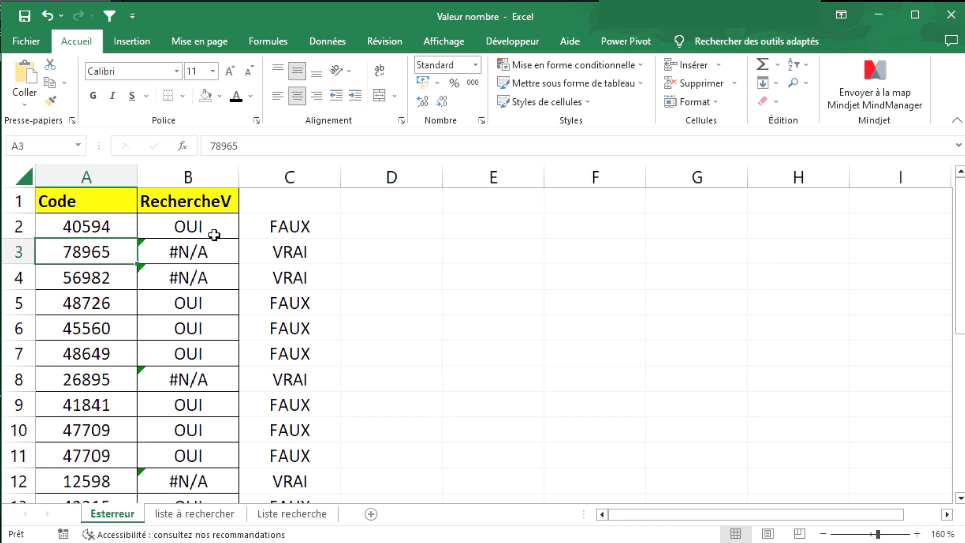
left_click(370, 227)
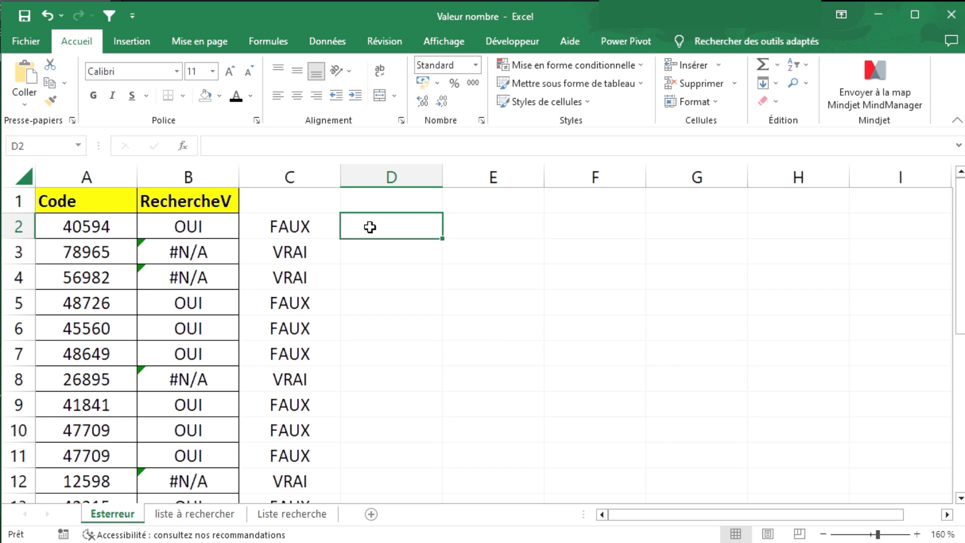
type("=si")
key("Tab")
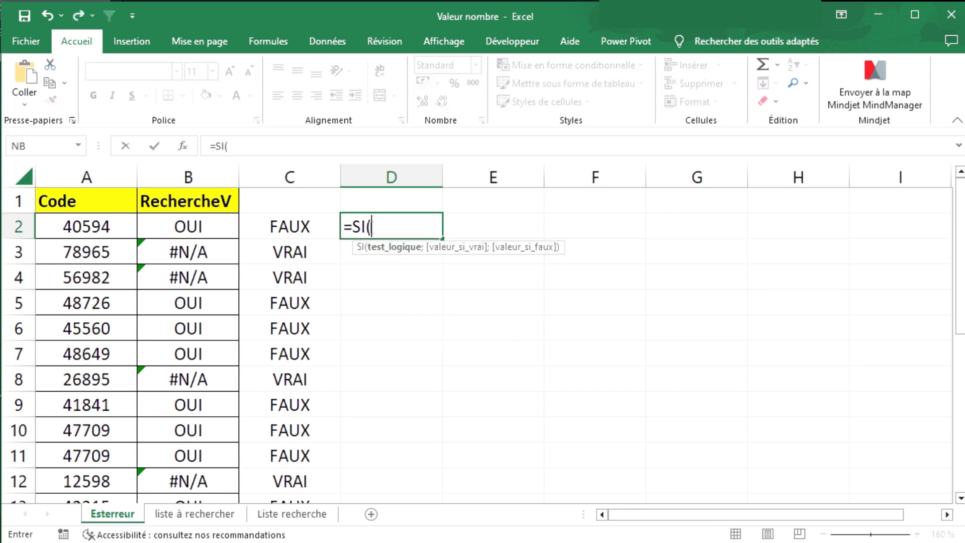
type("este")
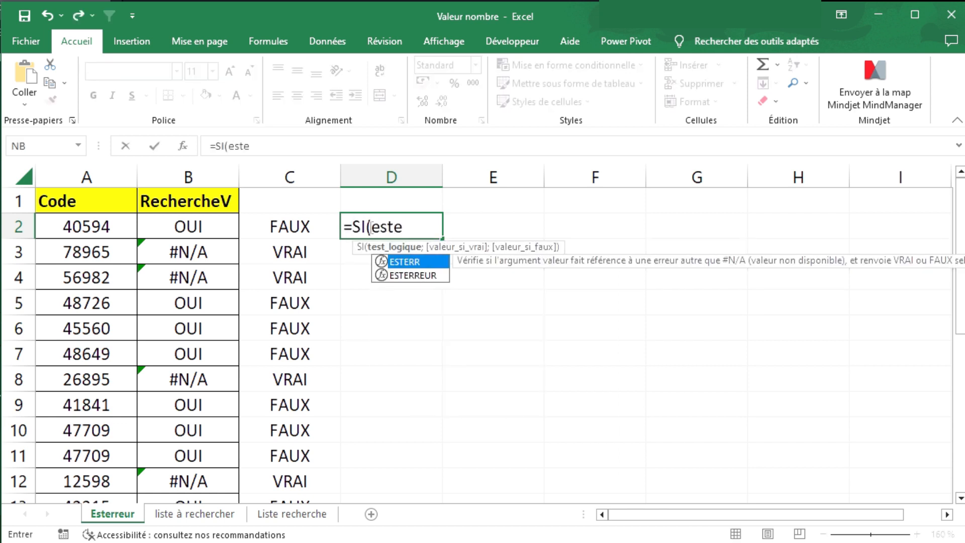
key("Down")
key("Tab")
left_click(217, 219)
type(")")
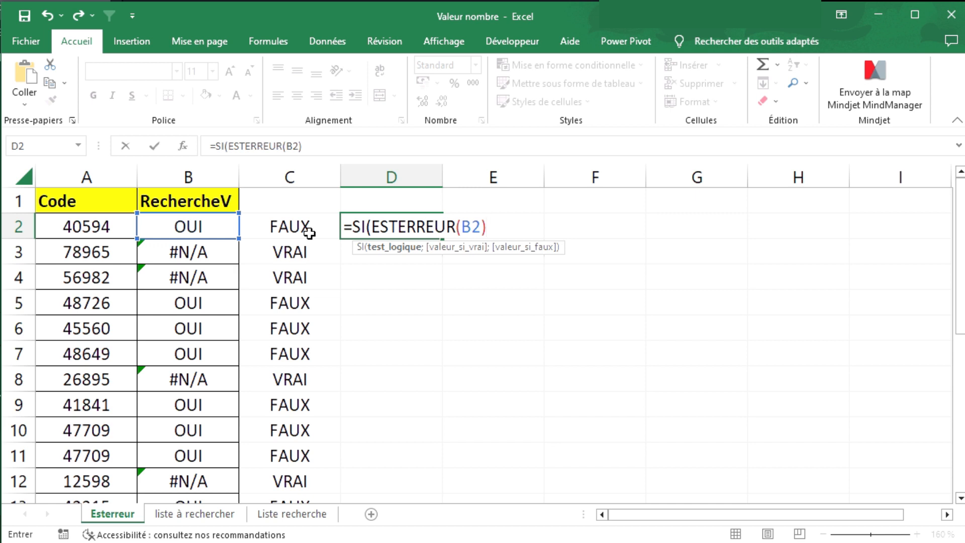
Step: Set the SI formula's value-if-true argument to the text "Ok erreur signalée" and begin the value-if-false argument
type(";")
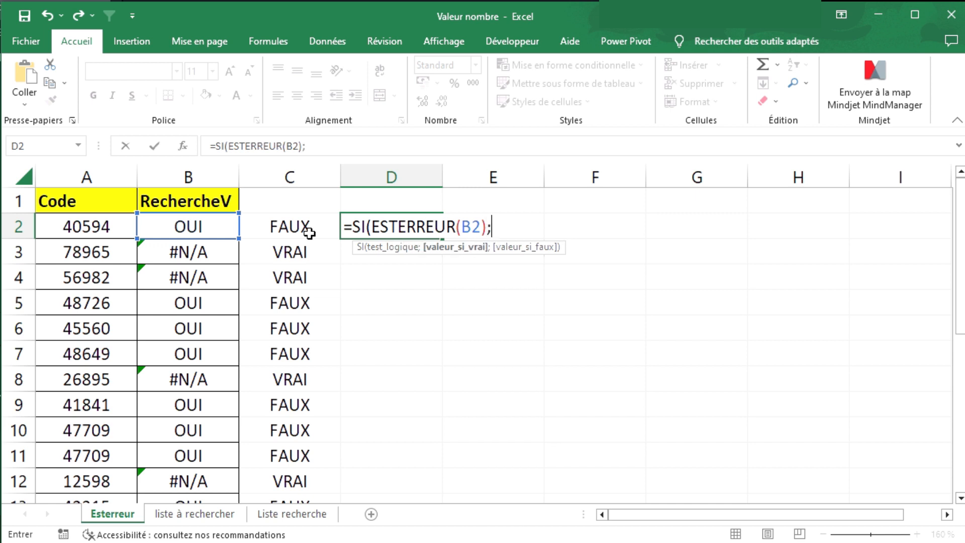
type("\"")
type("Ok")
type(" err")
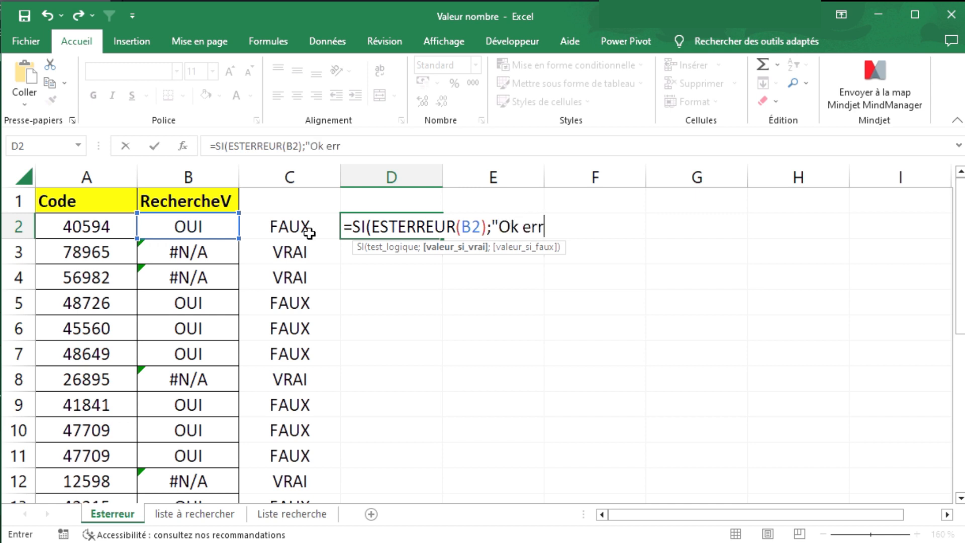
type("eur signalées")
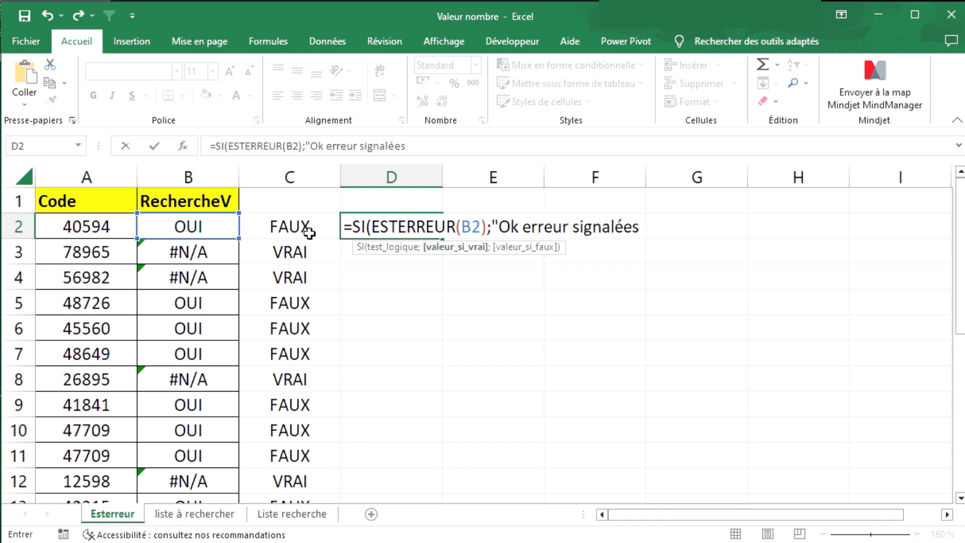
key("BackSpace")
type("\";\"")
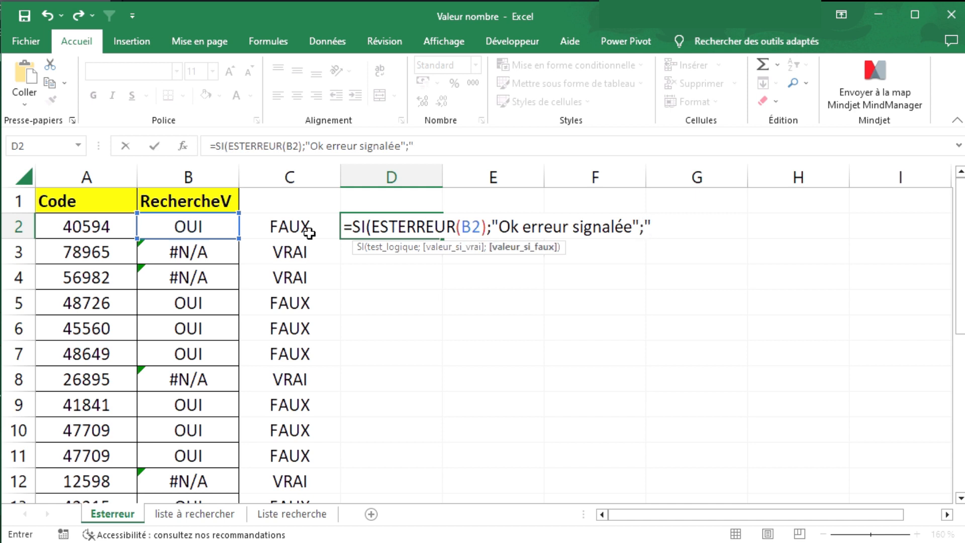
Step: Set the value-if-false argument to "Non pas d'erreur" and complete the SI formula in D2
type("Non pas ")
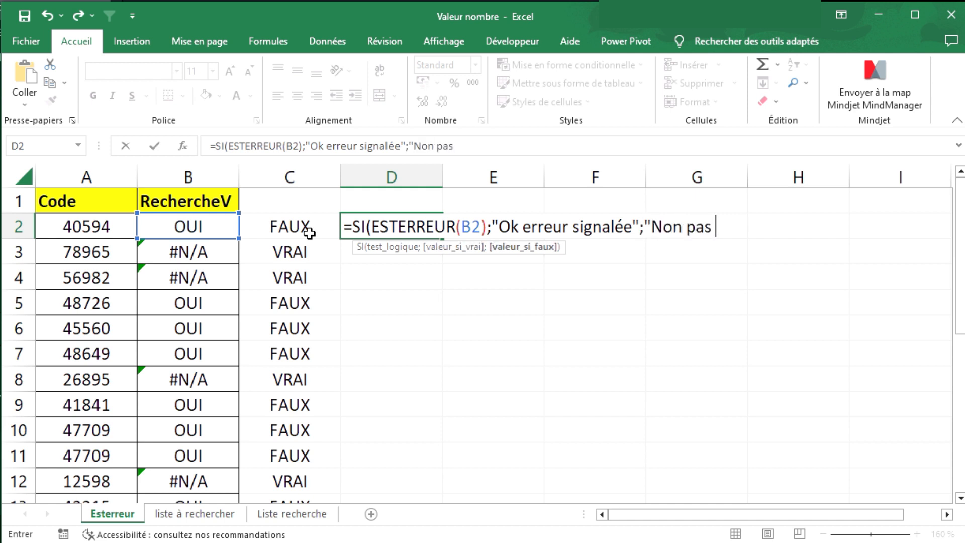
type("d'err")
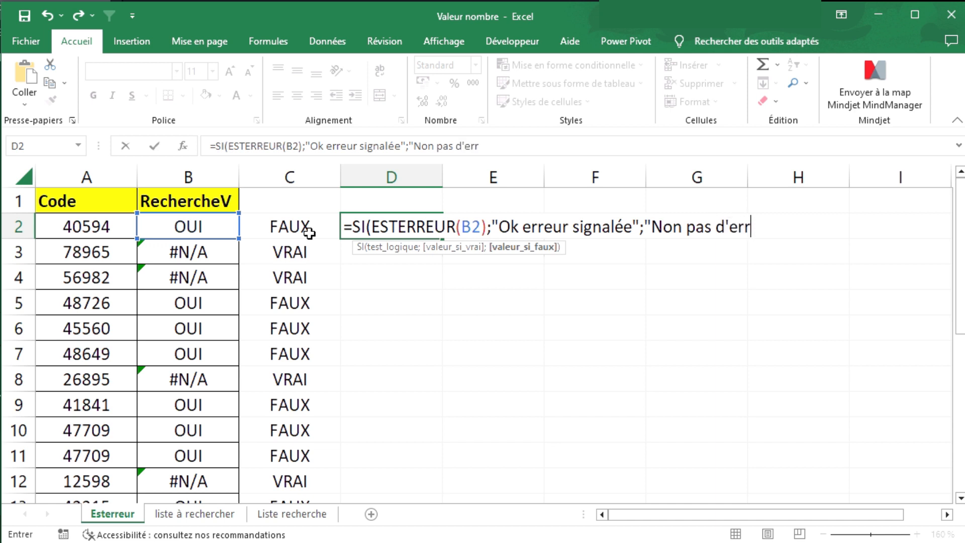
type("eur\")")
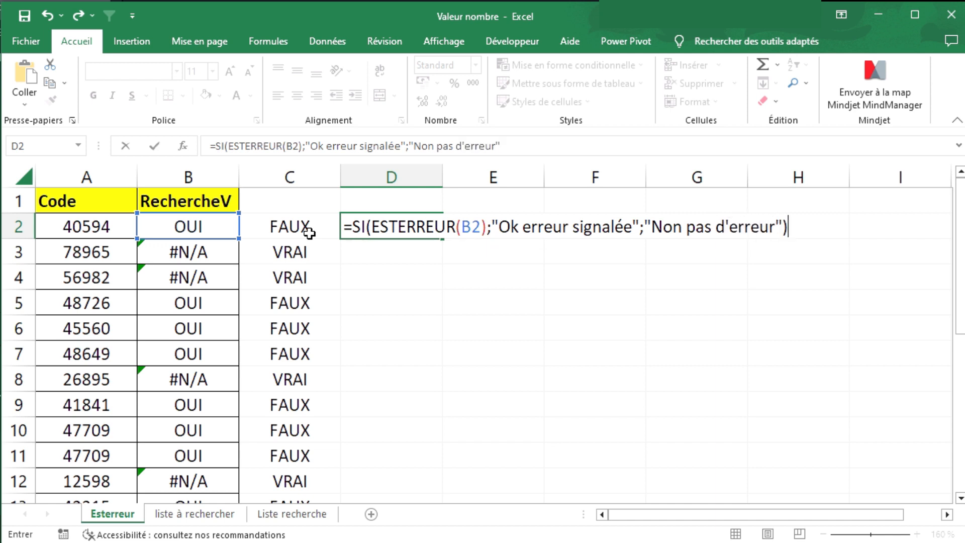
key("Return")
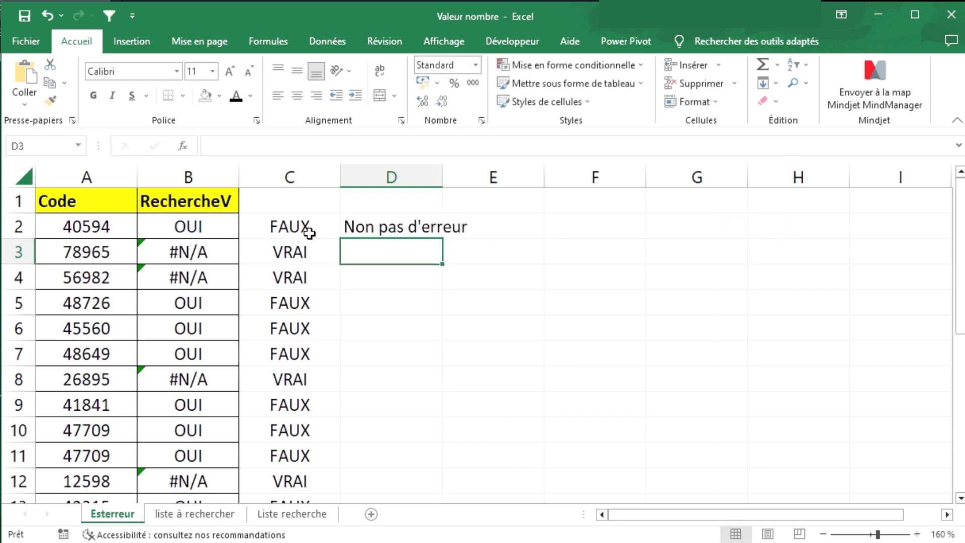
Step: Fill the SI formula from D2 down to D14 on the Esterreur sheet
left_click(377, 217)
left_click_drag(441, 239, 427, 461)
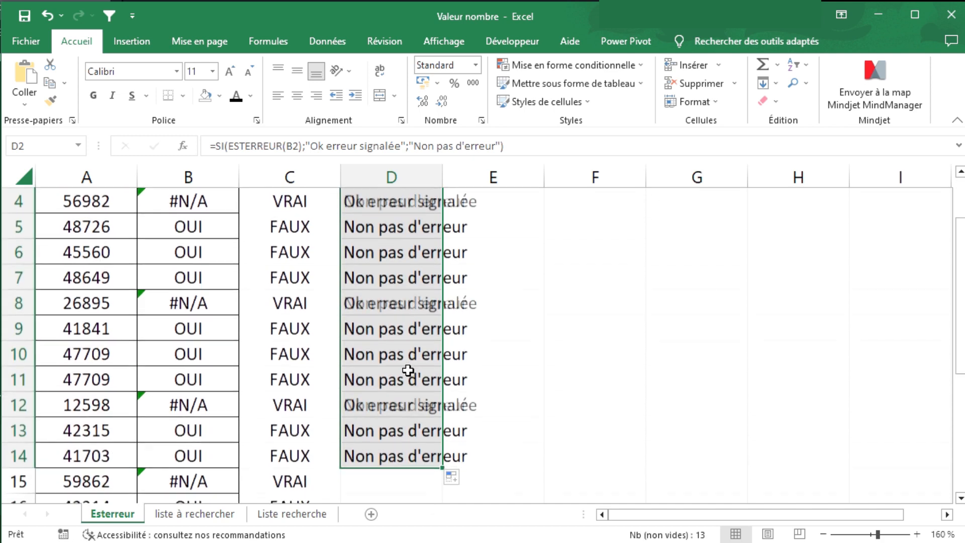
scroll(410, 371, "up", 1)
Step: Compare the messages in column D with the codes and RECHERCHEV results in rows 2 to 4
left_click(187, 225)
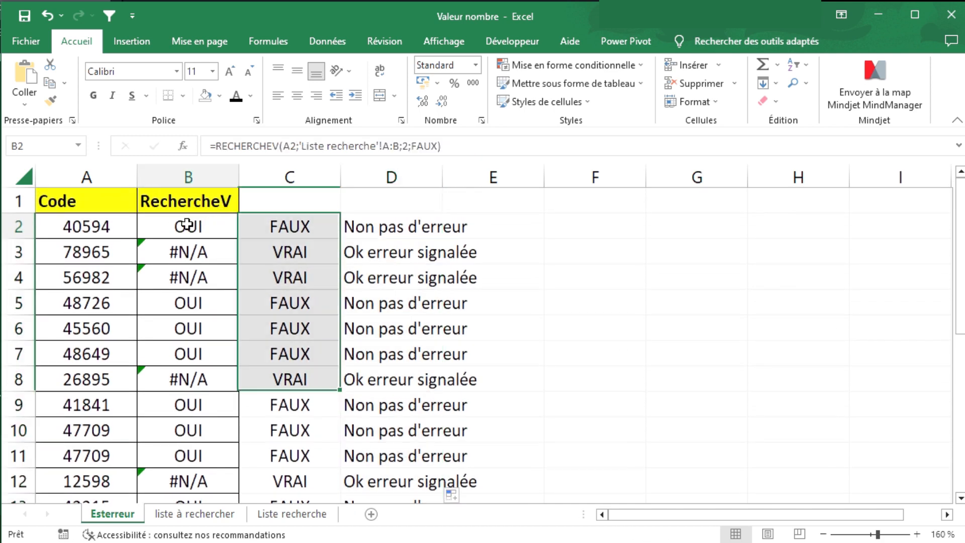
left_click(367, 224)
left_click(293, 209)
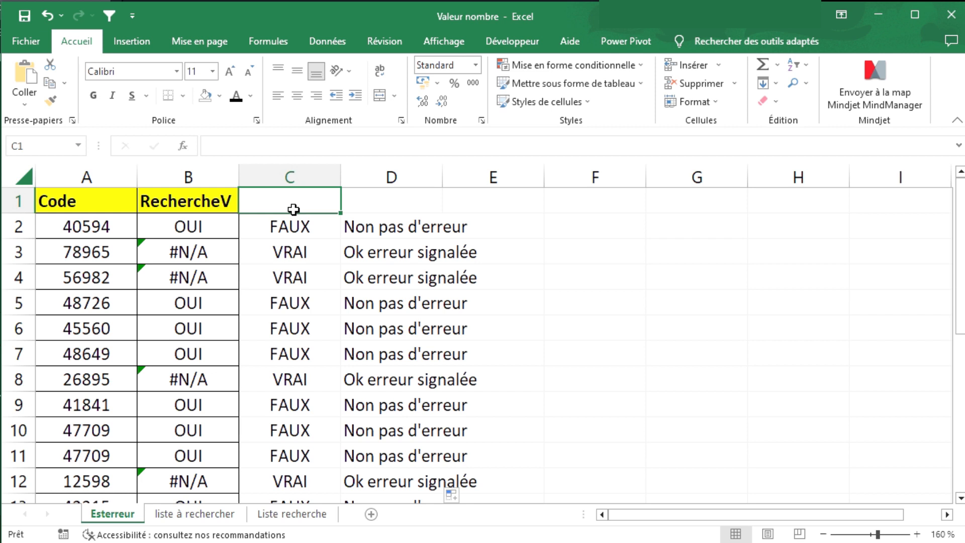
left_click(381, 217)
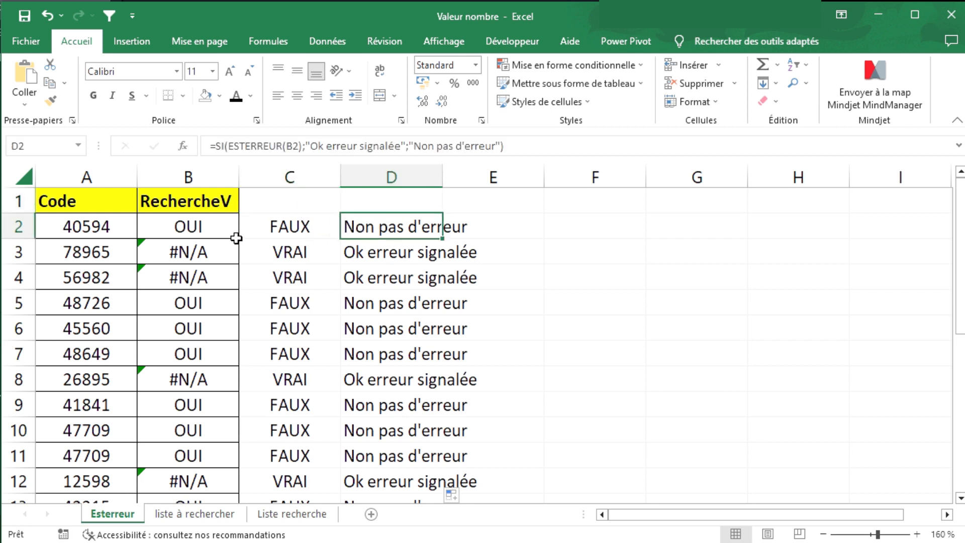
left_click(196, 226)
left_click(370, 236)
left_click(125, 224)
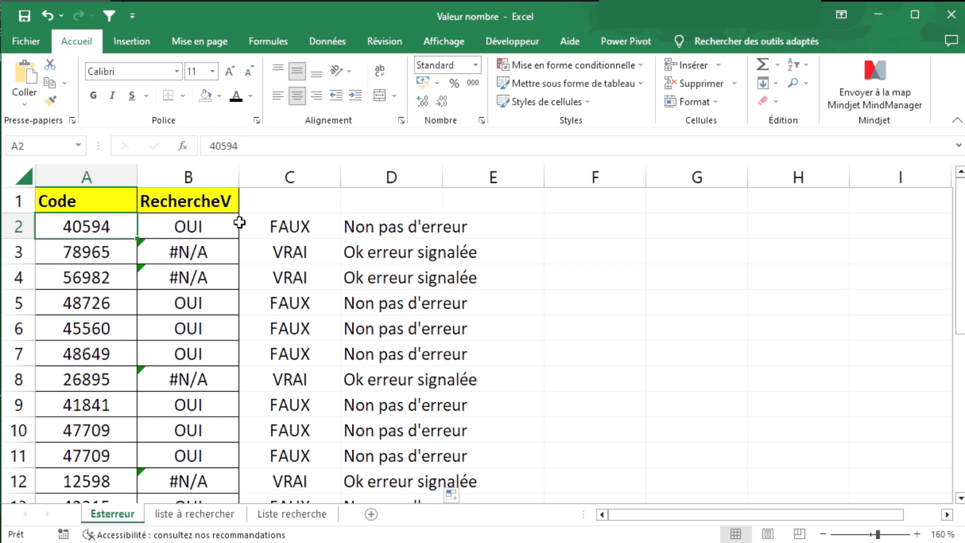
left_click(220, 225)
left_click(365, 229)
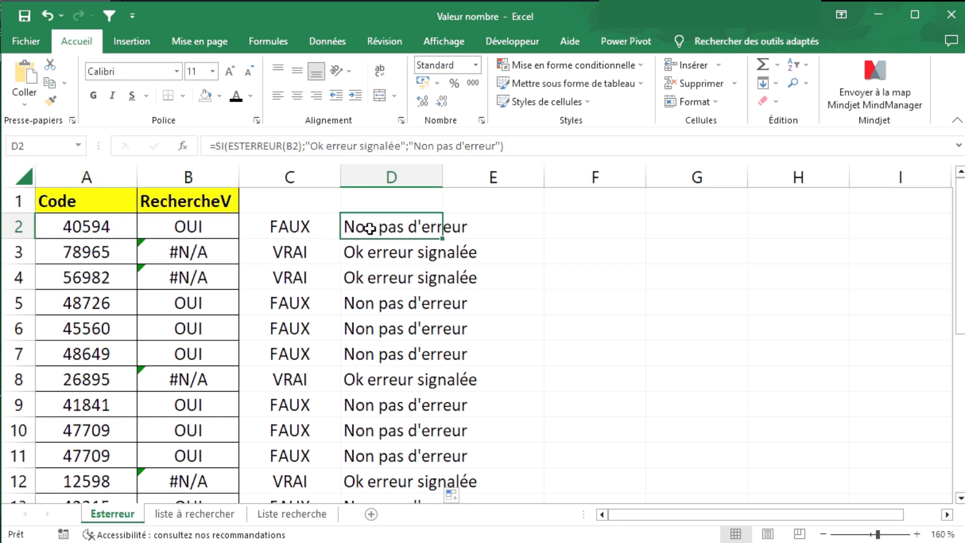
left_click_drag(198, 254, 198, 276)
left_click_drag(387, 251, 392, 272)
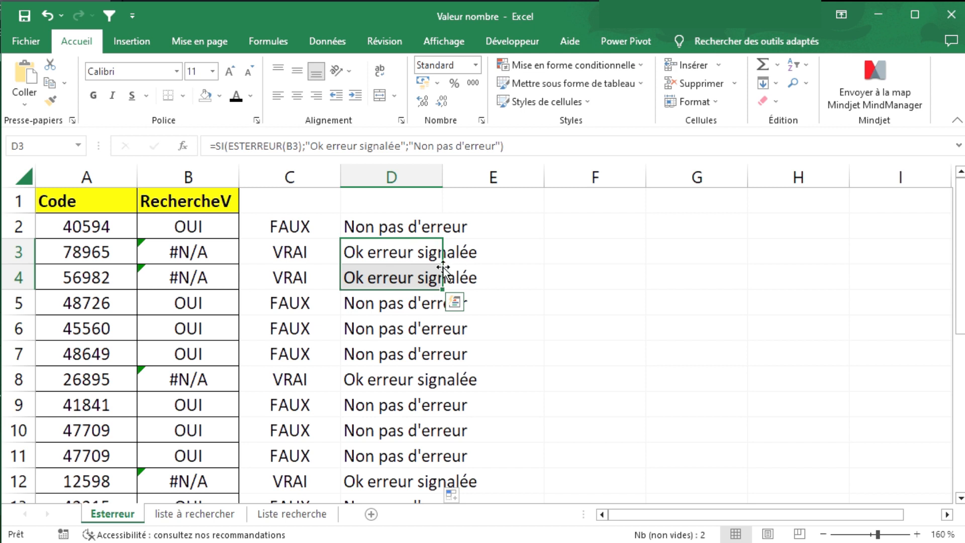
Step: Add a filter and show only the OUI rows of the RechercheV column to check their messages in column D
left_click(200, 207)
left_click(111, 16)
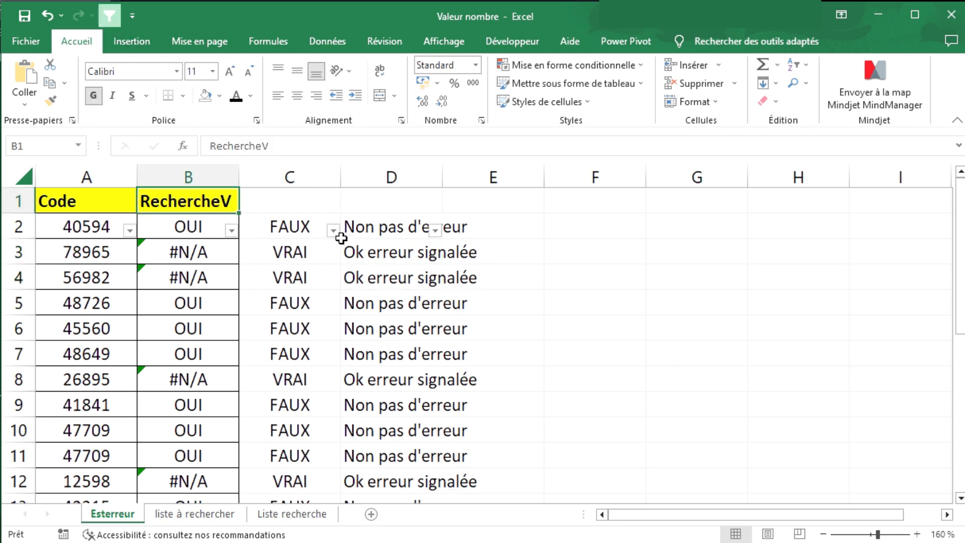
left_click(232, 230)
left_click(92, 406)
left_click(81, 421)
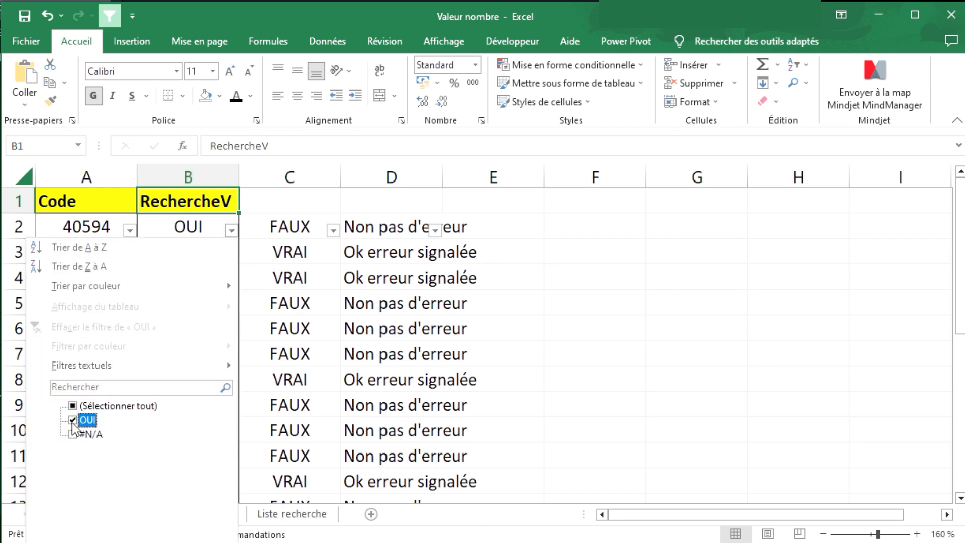
key("Return")
left_click_drag(377, 228, 377, 429)
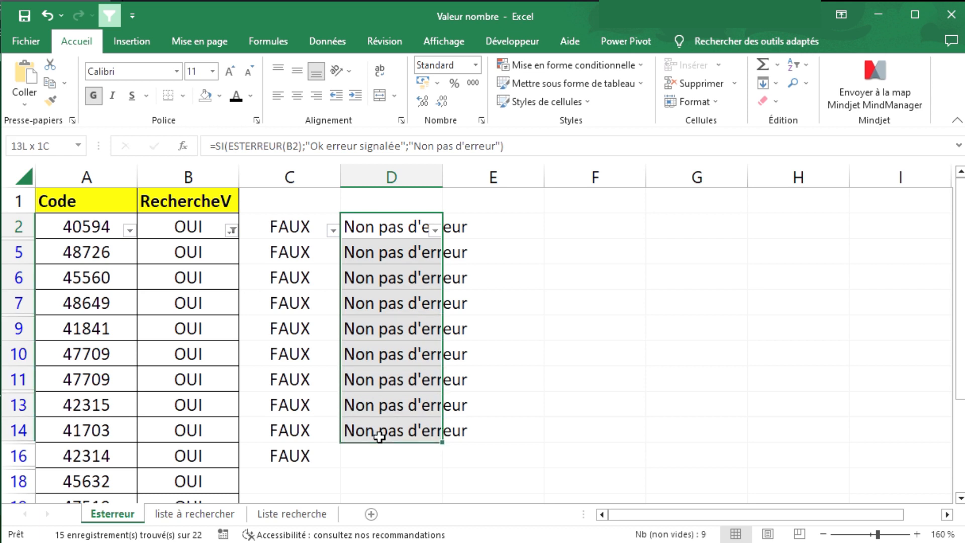
Step: Switch the RechercheV filter to the #N/A rows, check their column D messages, and remove the filter
left_click(231, 230)
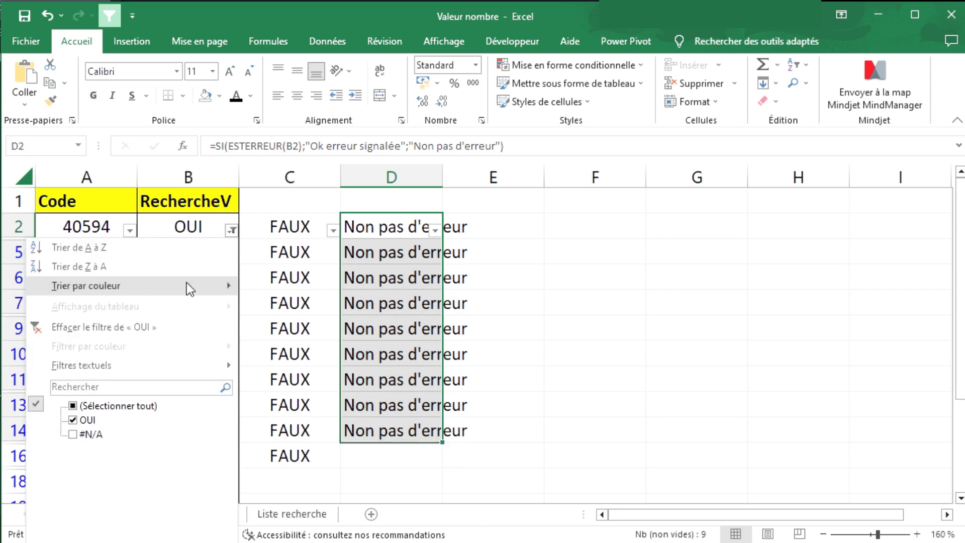
left_click(72, 434)
left_click(161, 517)
left_click_drag(380, 220, 405, 329)
left_click(192, 226)
left_click_drag(377, 251, 392, 329)
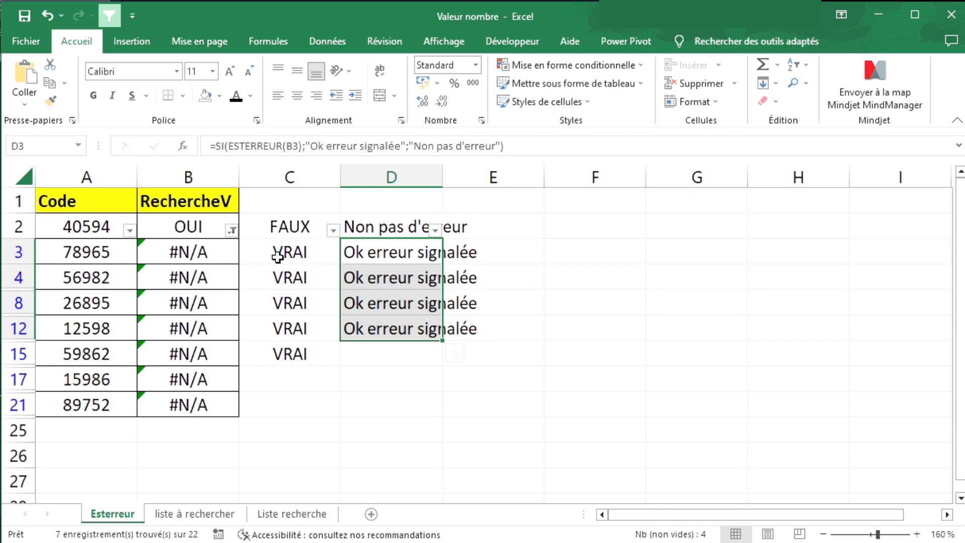
left_click(489, 227)
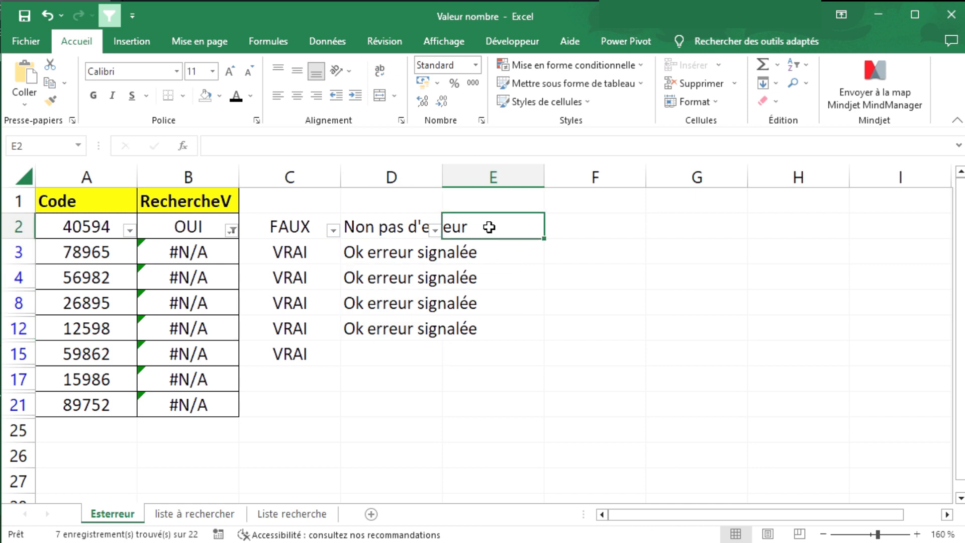
left_click(191, 231)
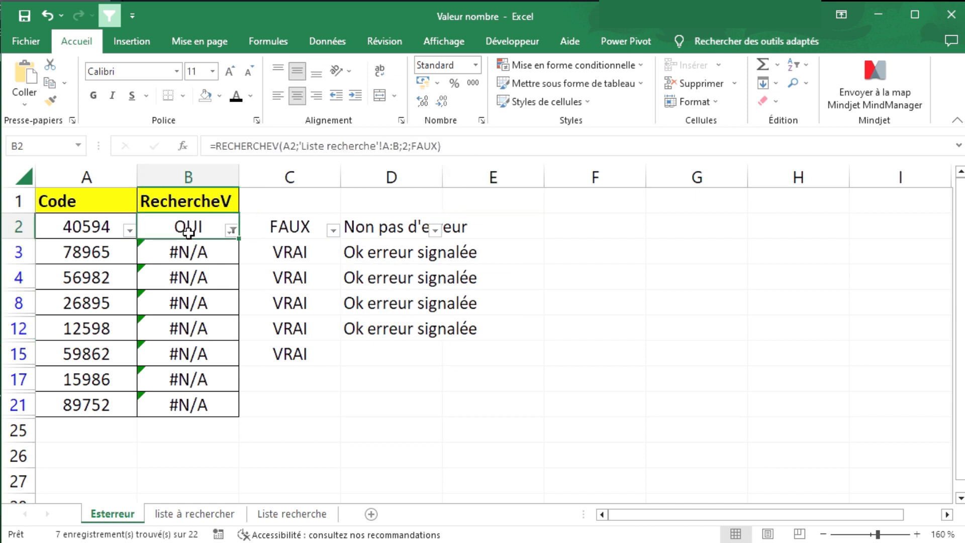
left_click(117, 23)
Step: Start an ESTERREUR formula in cell E2 with a nested RECHERCHEV function as its argument
left_click(509, 229)
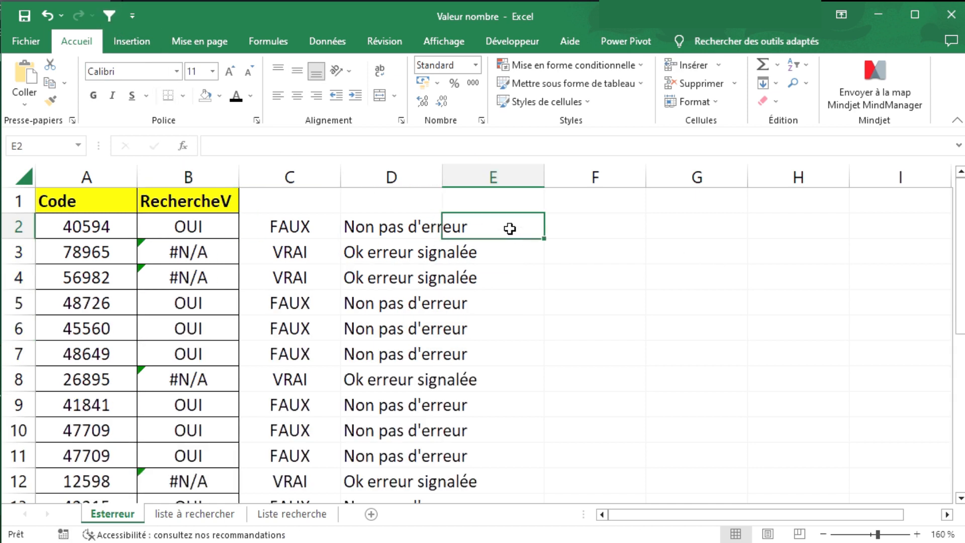
type("=")
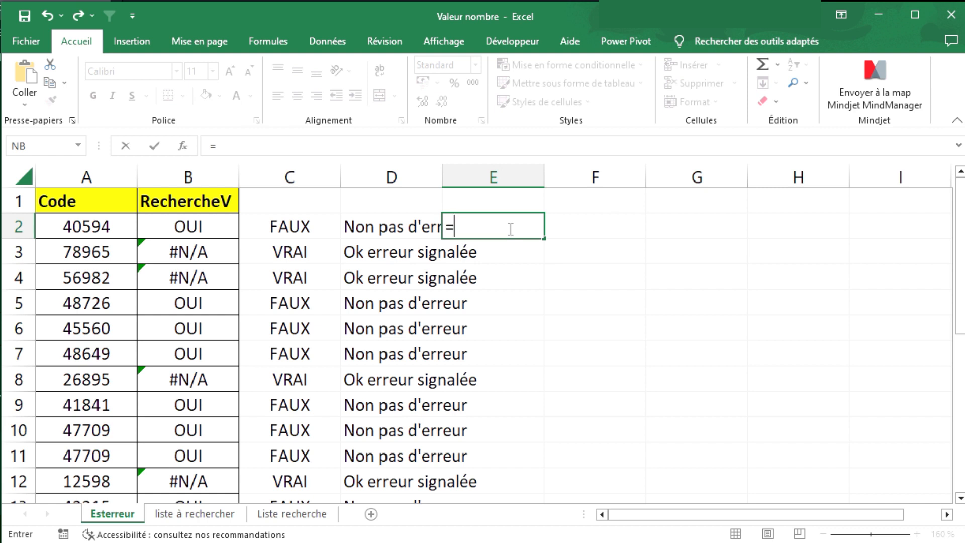
type("est")
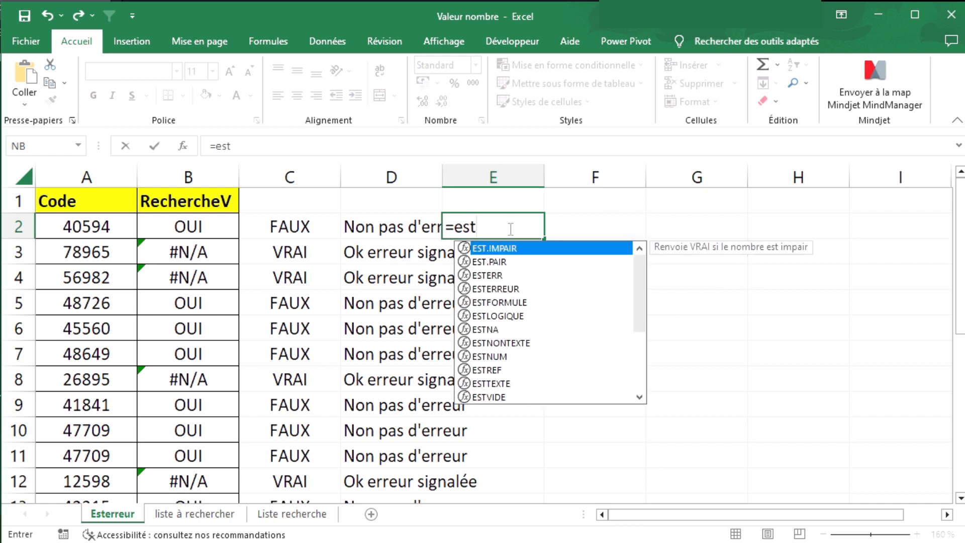
type("e")
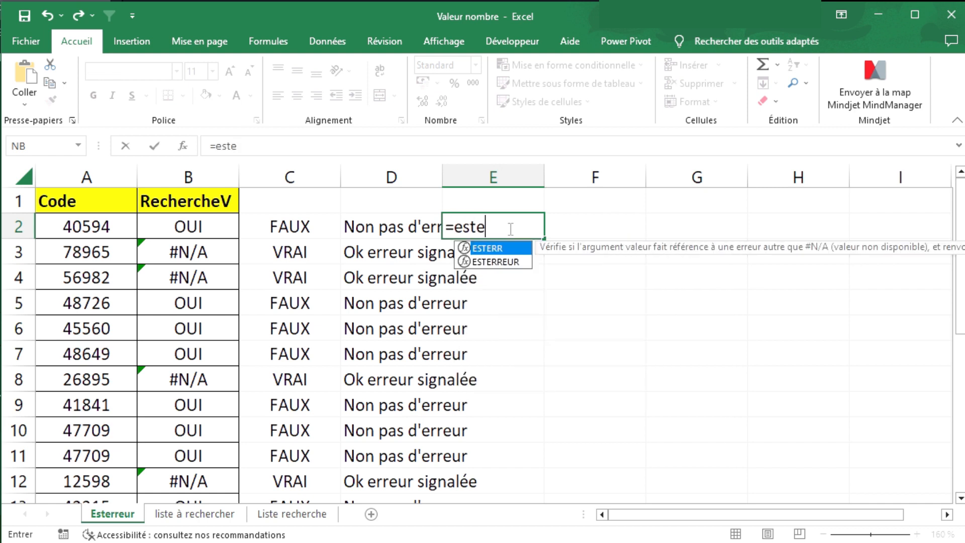
key("Down")
key("Tab")
type("rech")
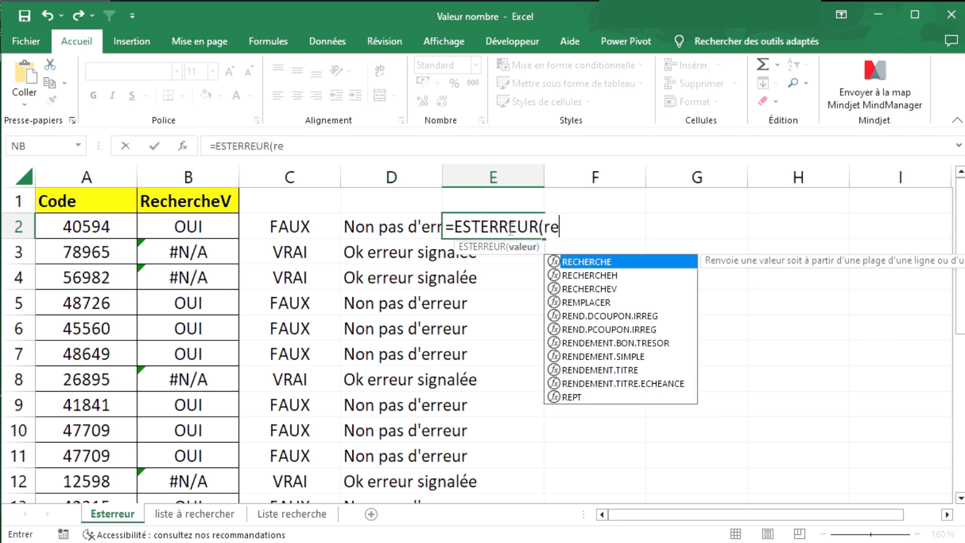
key("Down")
key("Down")
key("Tab")
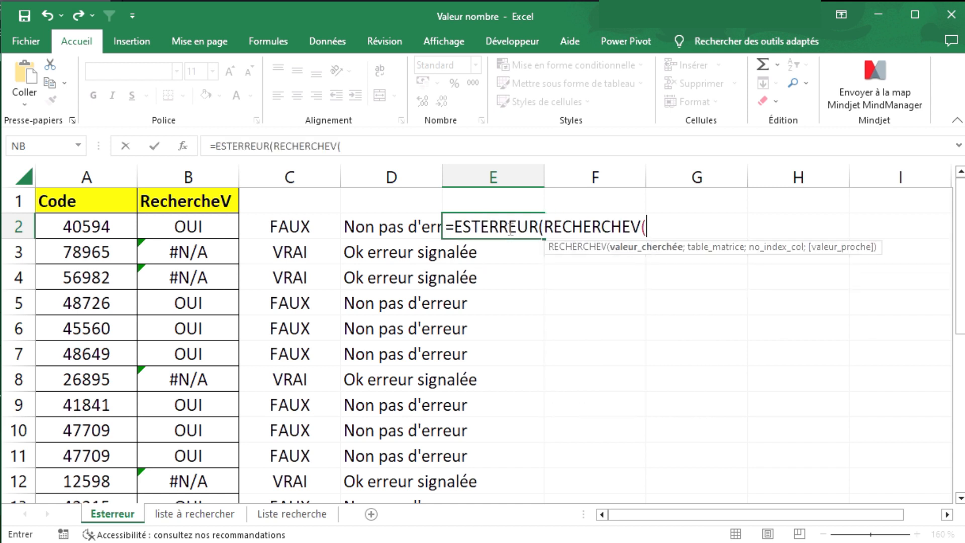
Step: Set the RECHERCHEV lookup value to A2 and its table to columns A:B of the liste à rechercher sheet
left_click(100, 224)
type(";")
left_click(195, 513)
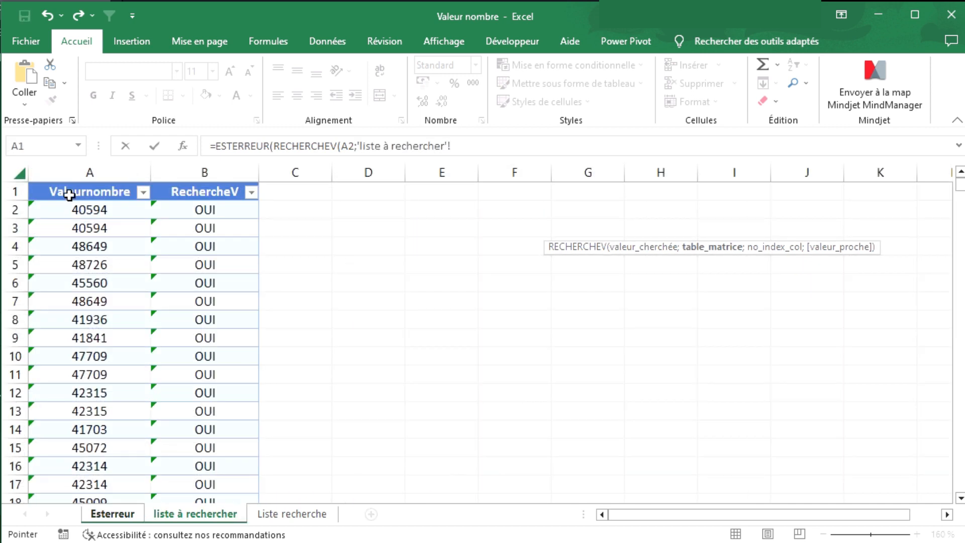
left_click_drag(67, 175, 225, 166)
type(";")
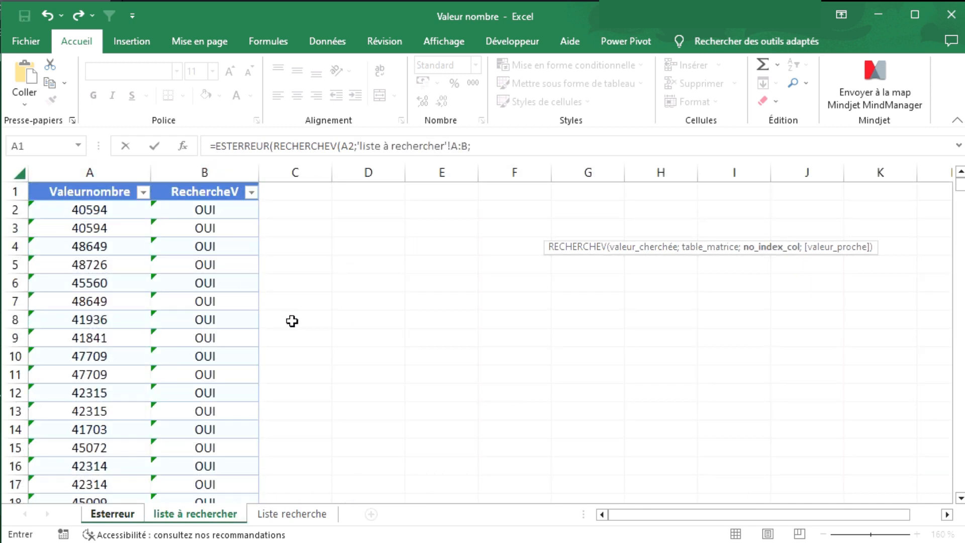
Step: Complete the E2 formula with column index 2 and exact match FAUX, and fill it down to E11
type("2;")
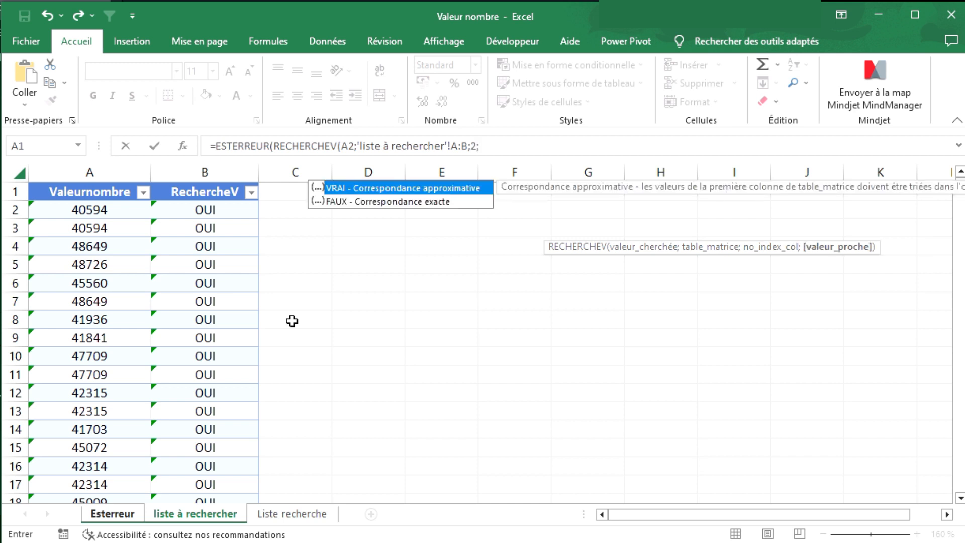
key("Down")
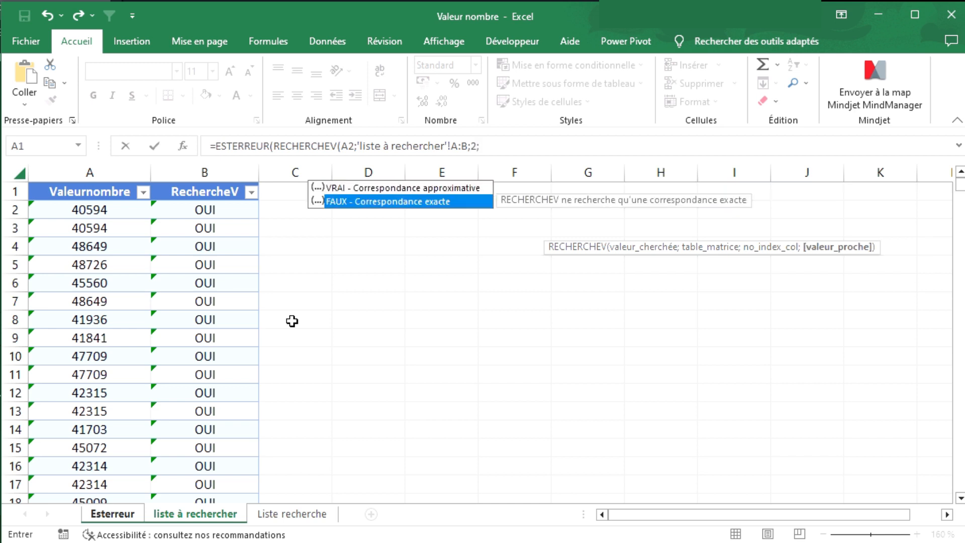
key("Tab")
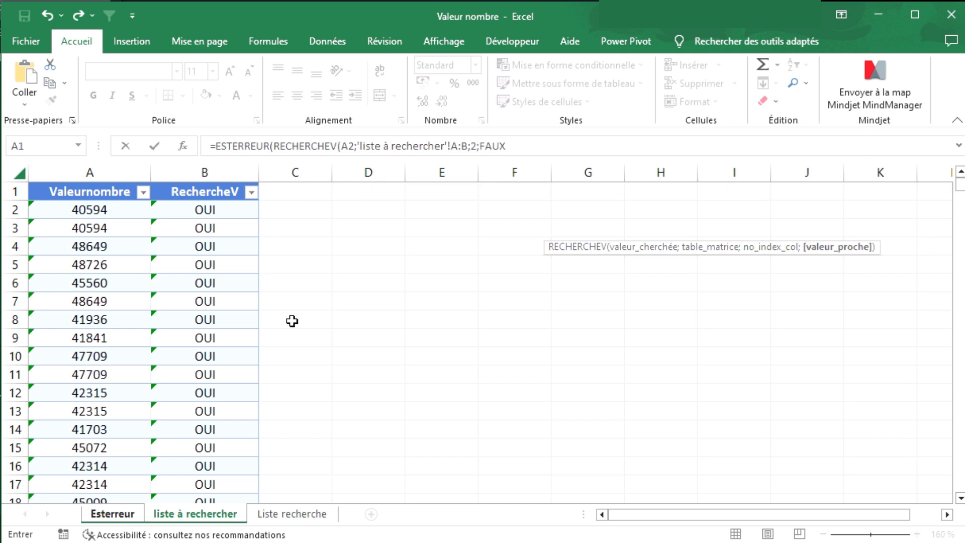
type(")")
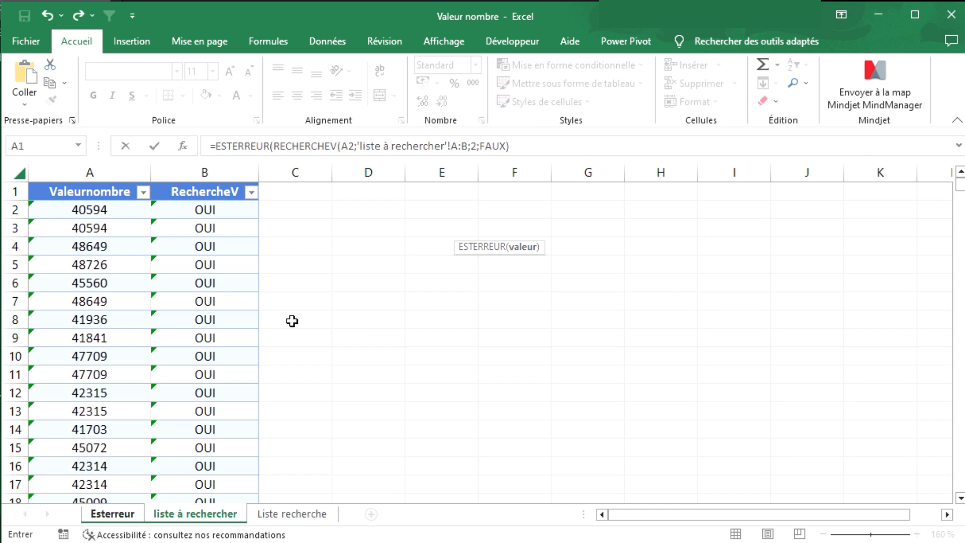
type(")")
key("Return")
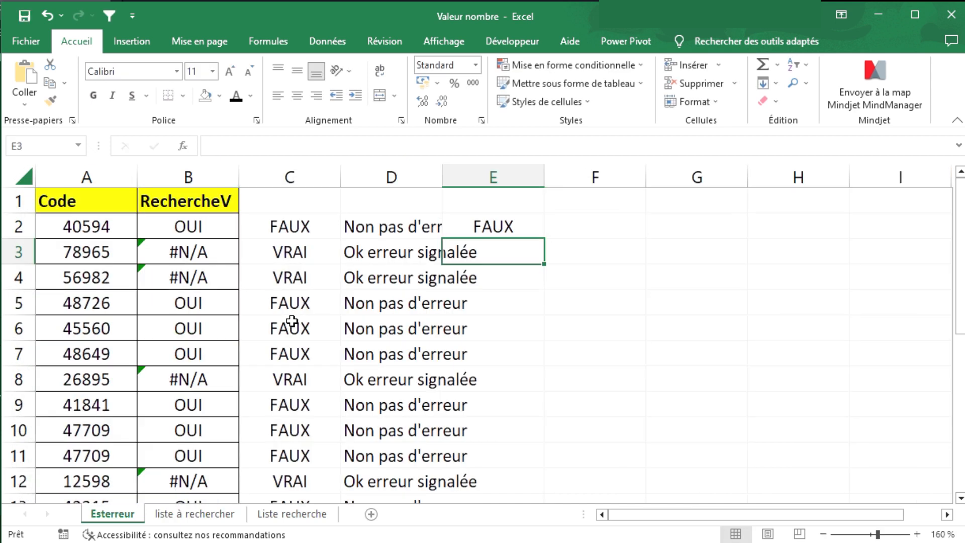
left_click(500, 221)
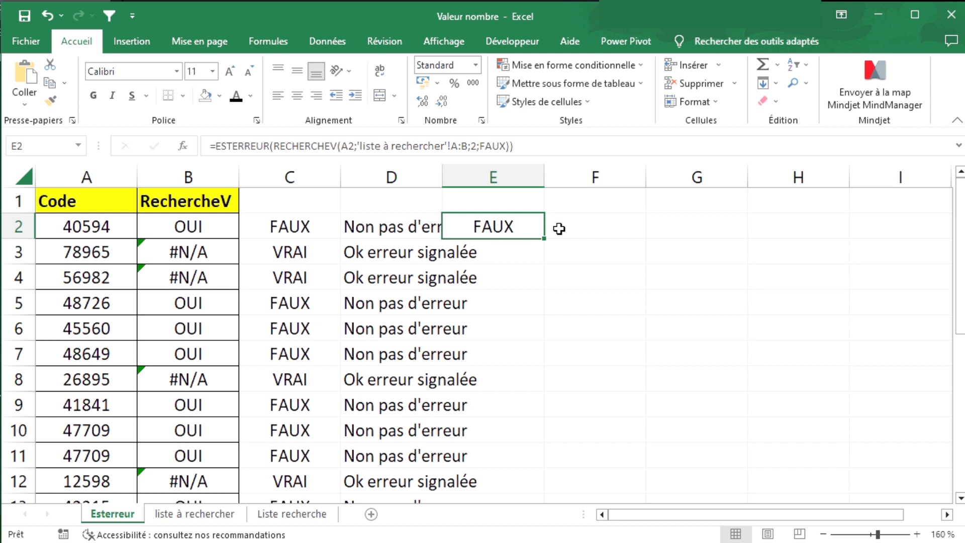
left_click_drag(545, 240, 539, 458)
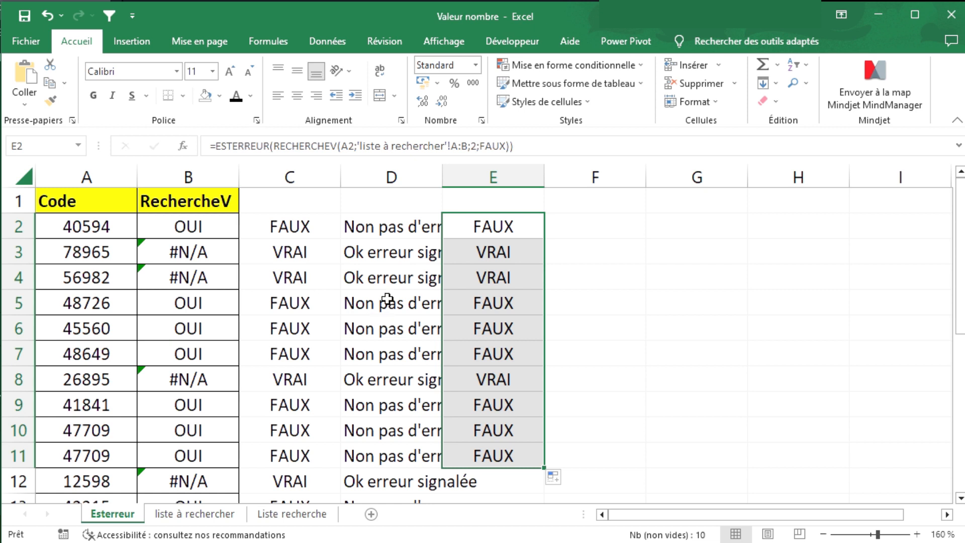
Step: Hide columns C and D of the Esterreur sheet
left_click_drag(314, 179, 382, 233)
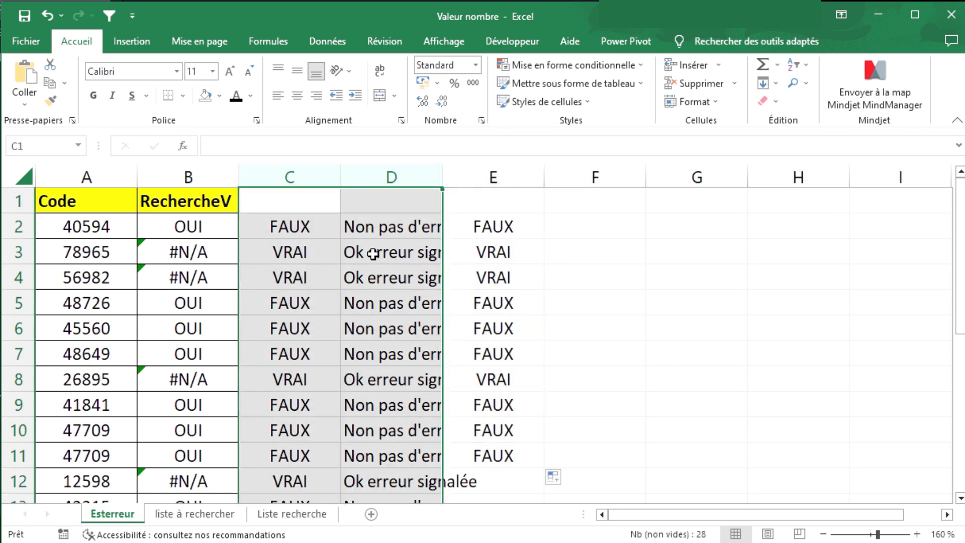
right_click(371, 265)
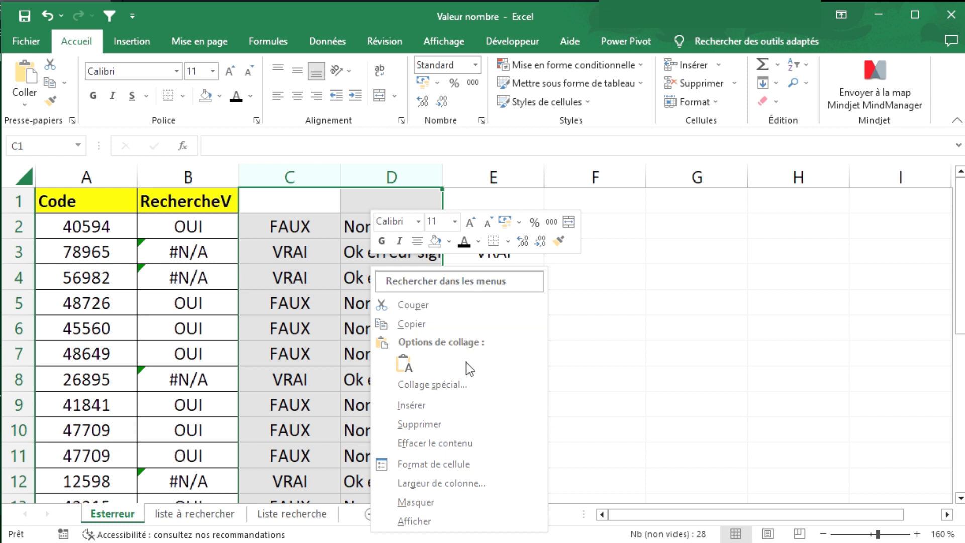
left_click(415, 501)
left_click_drag(366, 322, 382, 302)
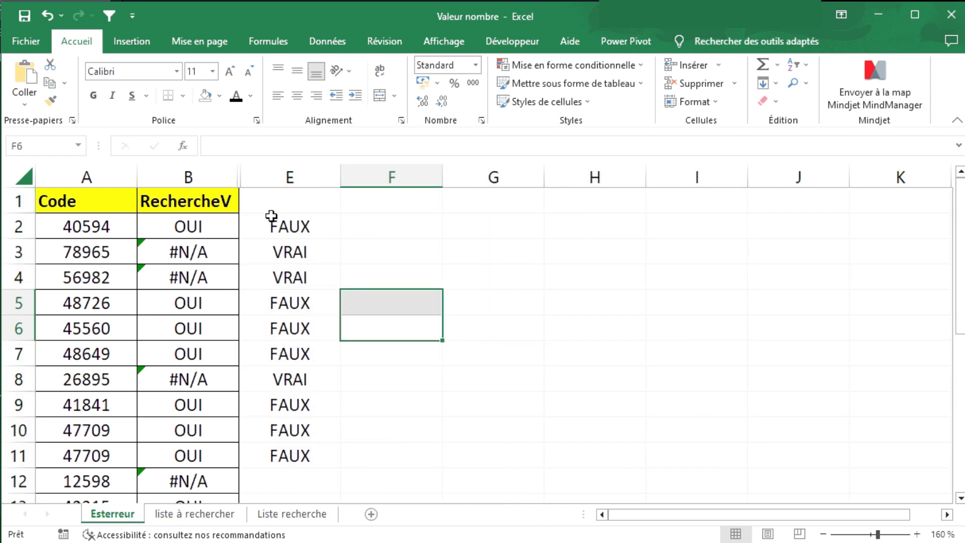
Step: Review the nested ESTERREUR results in E2:E11 and compare cell E3 with the RECHERCHEV result in B3
left_click(272, 216)
left_click_drag(308, 221, 303, 458)
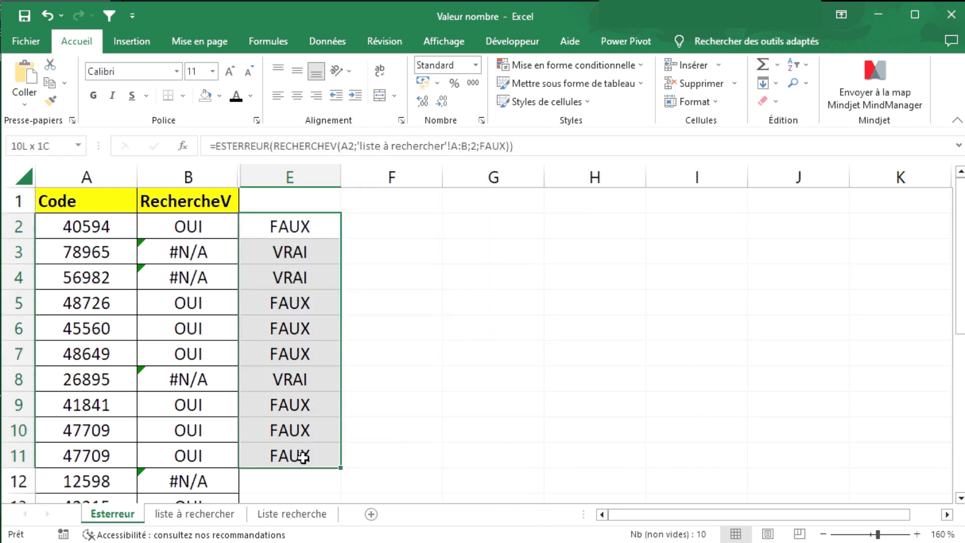
left_click(176, 255)
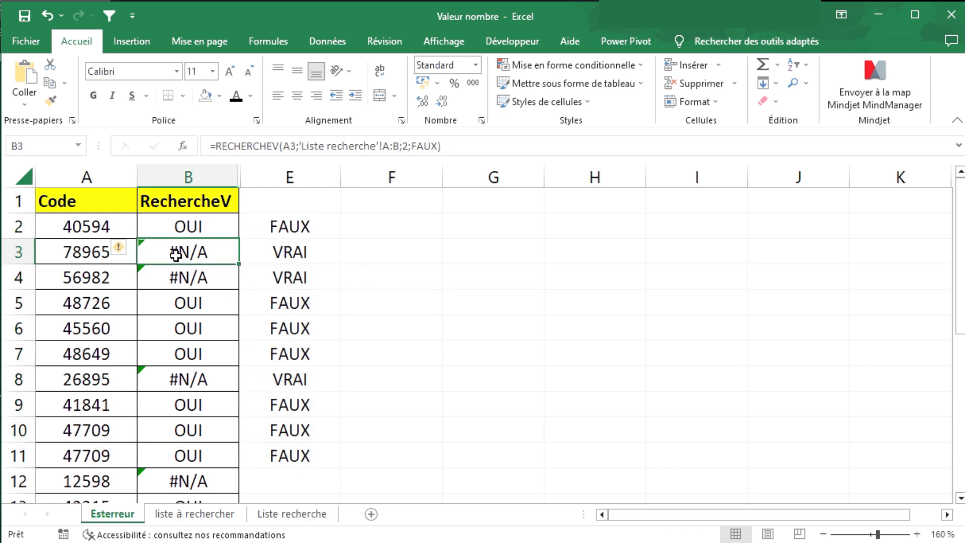
left_click(281, 252)
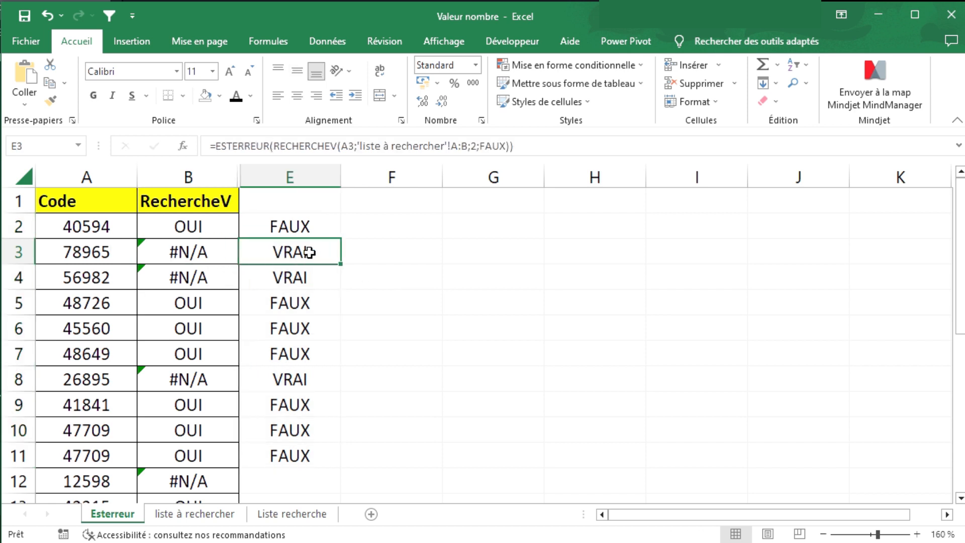
Step: Compare the RECHERCHEV formula in B3 with the full ESTERREUR-wrapped RECHERCHEV formula in E2
left_click(207, 253)
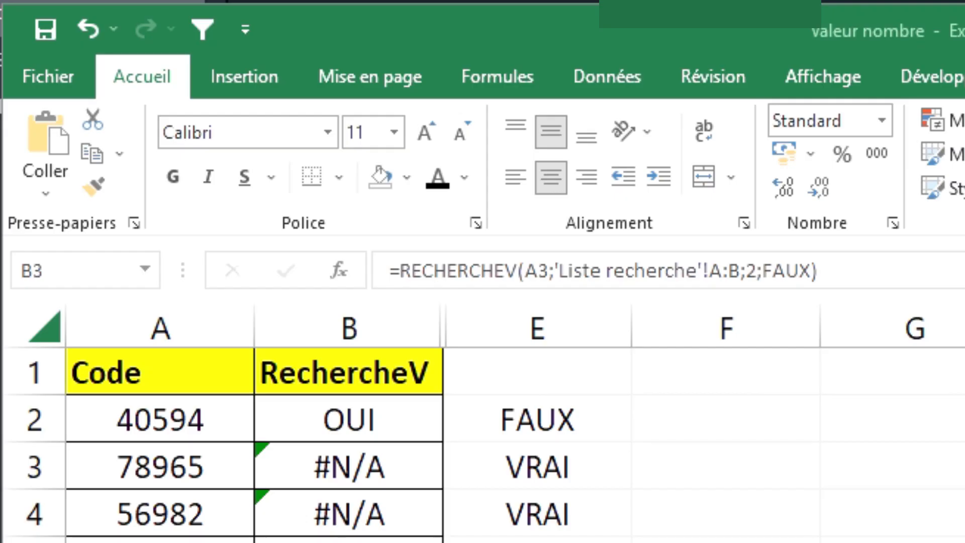
left_click(559, 424)
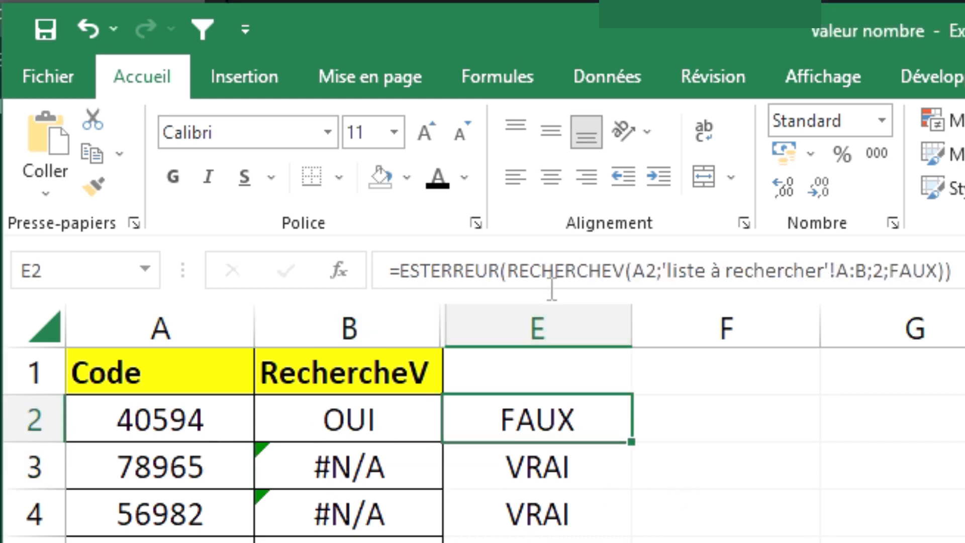
left_click_drag(949, 271, 390, 272)
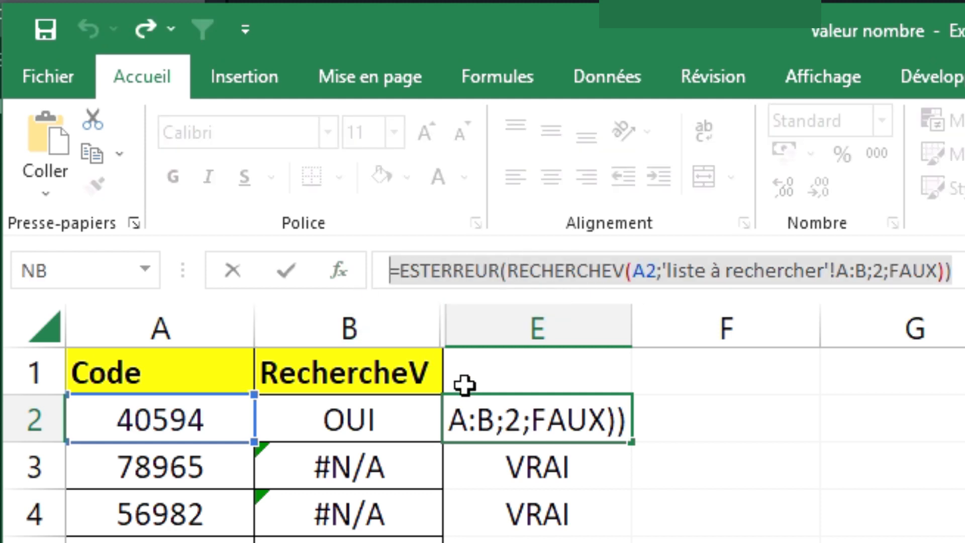
key("Return")
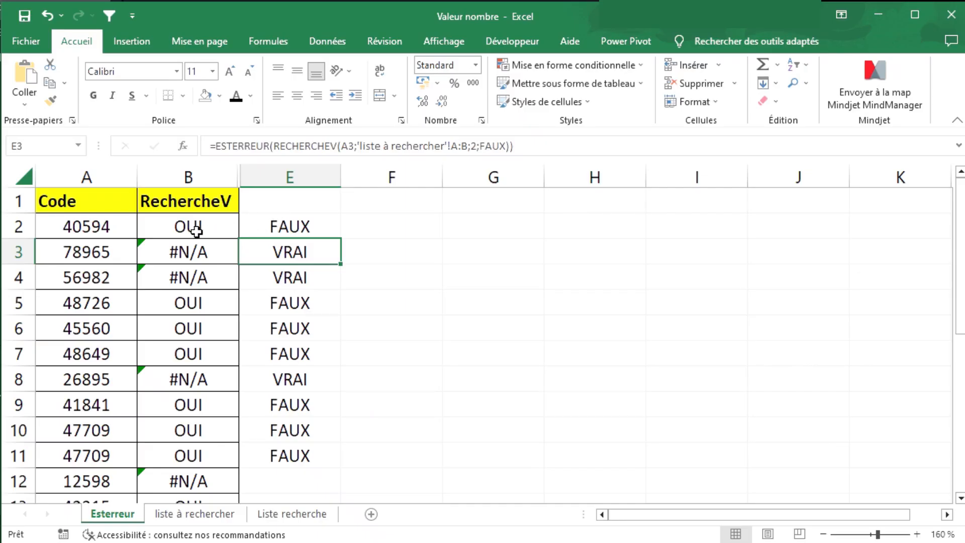
Step: Check the codes in A2 and A3 against their nested ESTERREUR results in E2 and E3
left_click(88, 225)
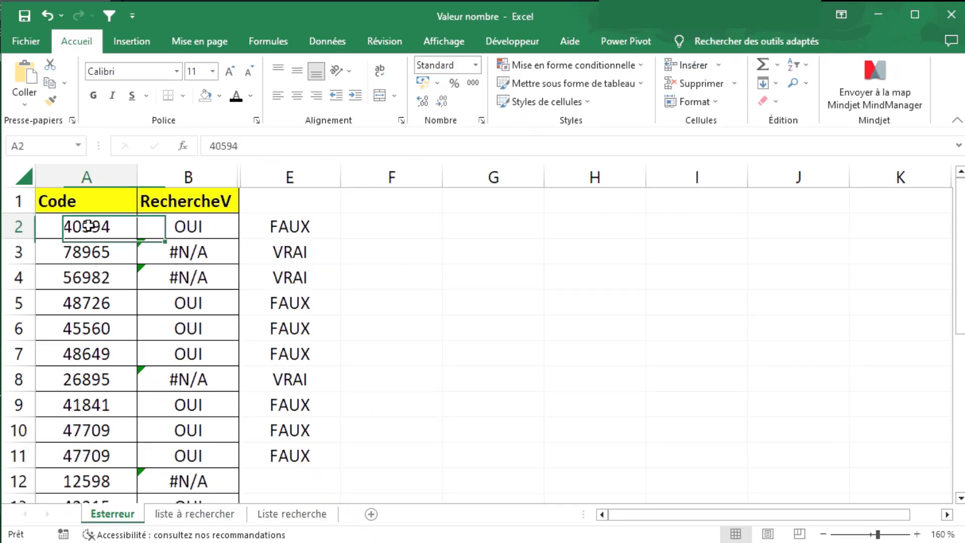
left_click(279, 226)
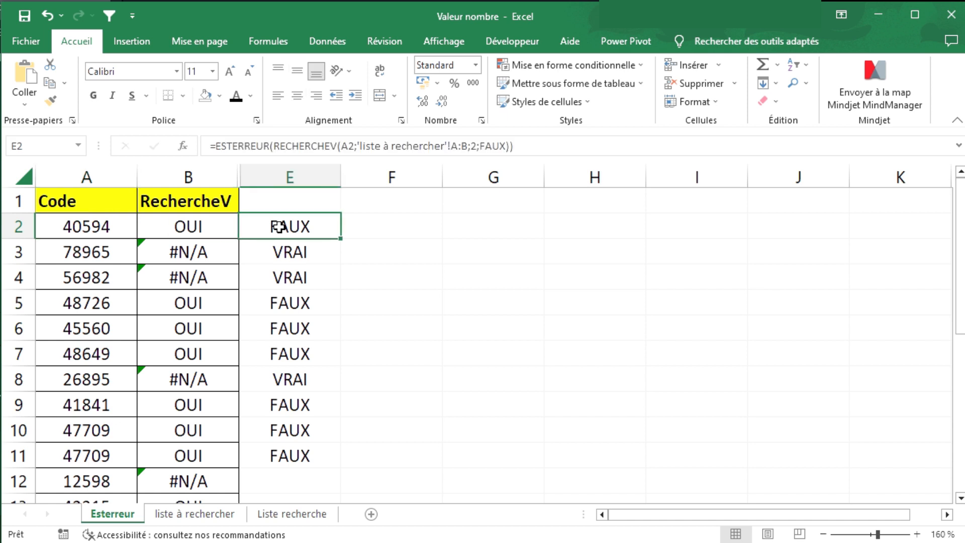
left_click(106, 255)
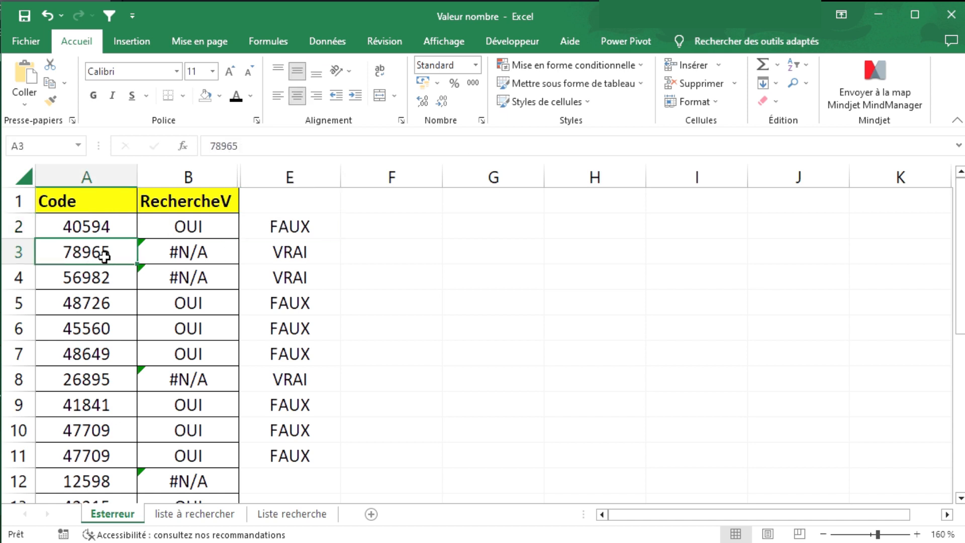
left_click(270, 252)
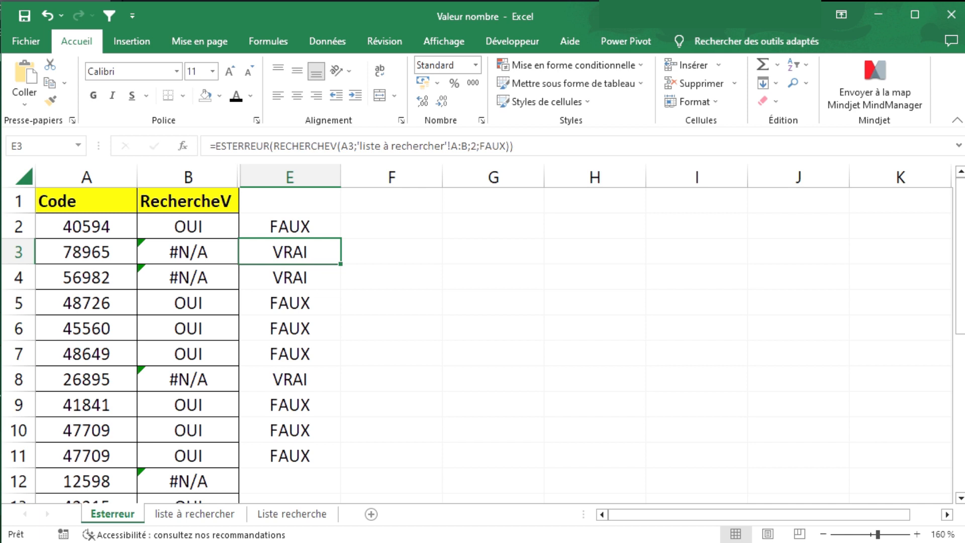
left_click(329, 230)
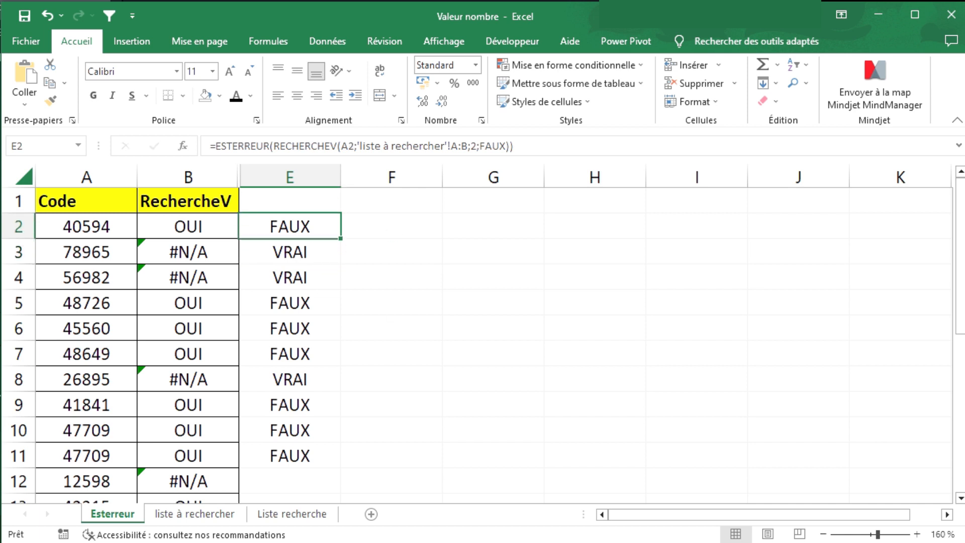